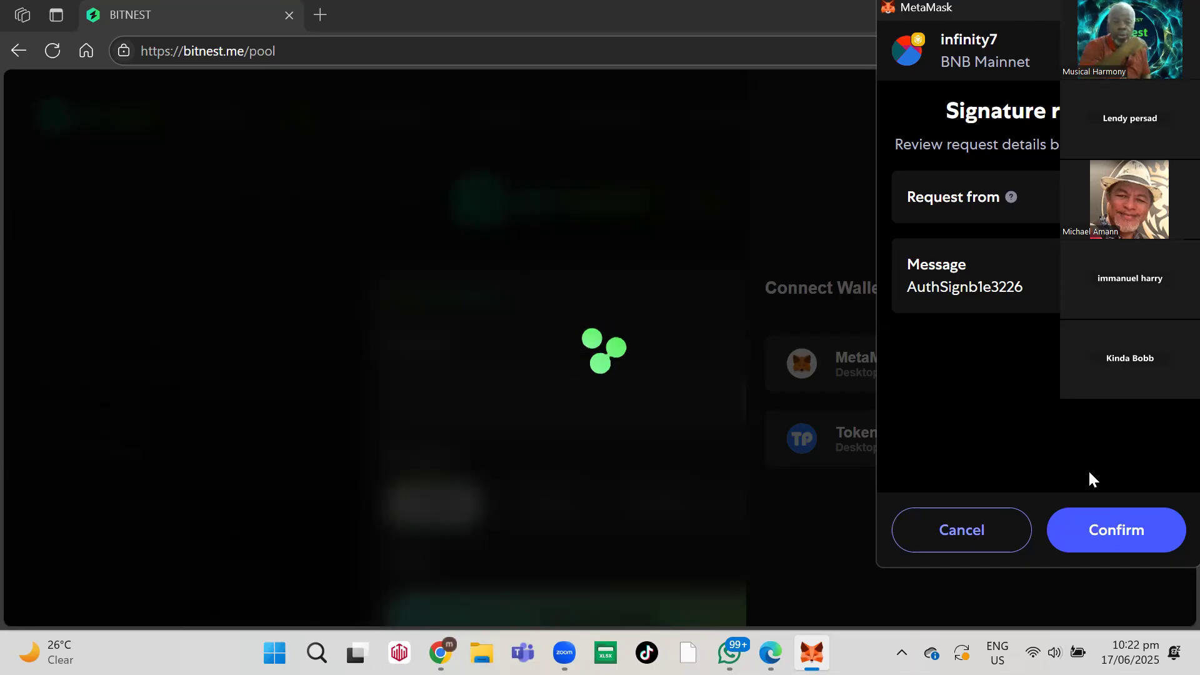
Step: Confirm the MetaMask signature request so BitNest signs in with infinity7 on BNB Mainnet
left_click(1116, 530)
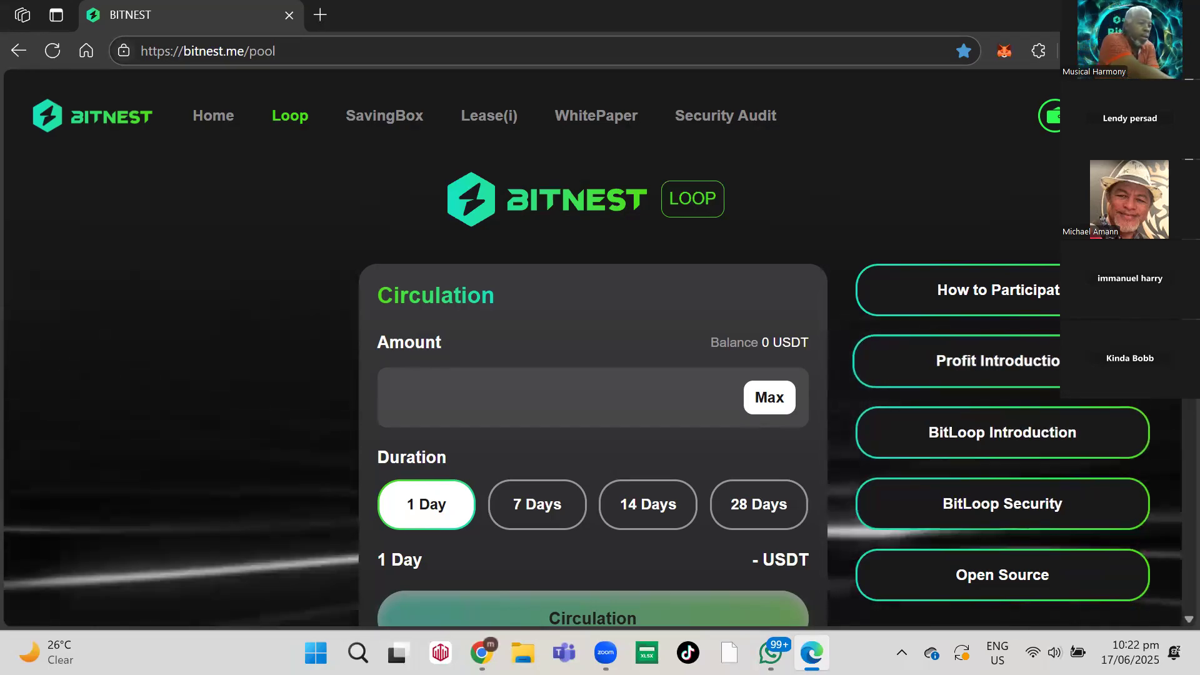
Step: Open MetaMask and review the infinity7 wallet's token balances
left_click(1002, 57)
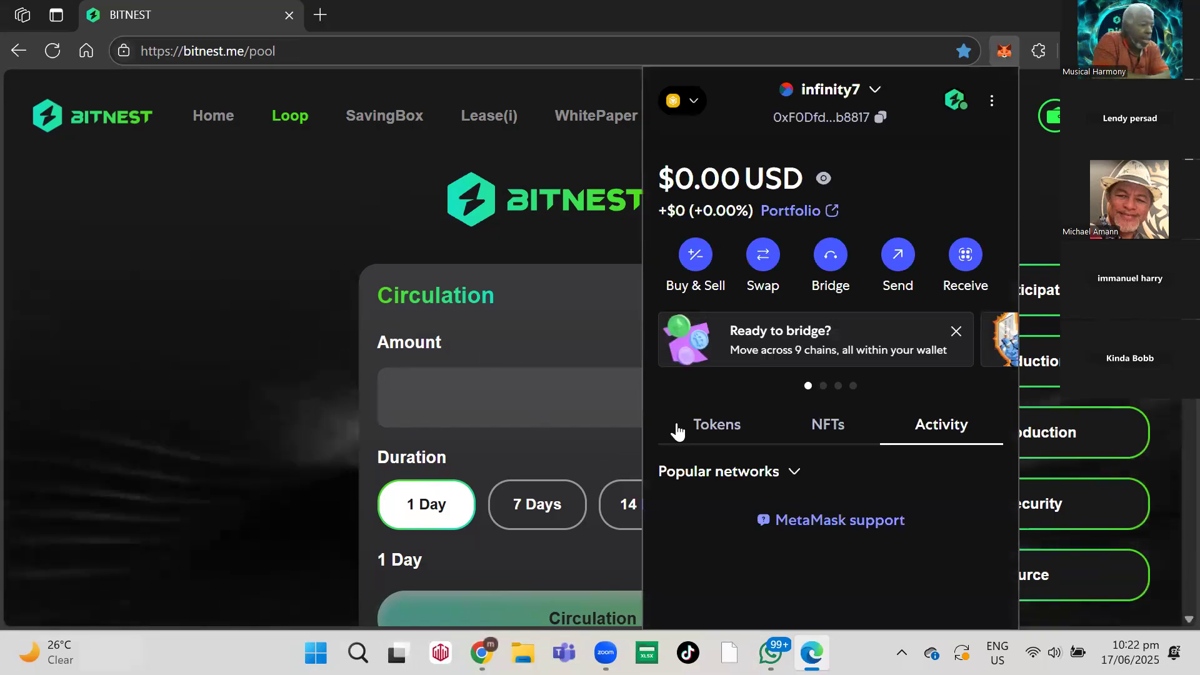
left_click(710, 430)
scroll(706, 430, "down", 3)
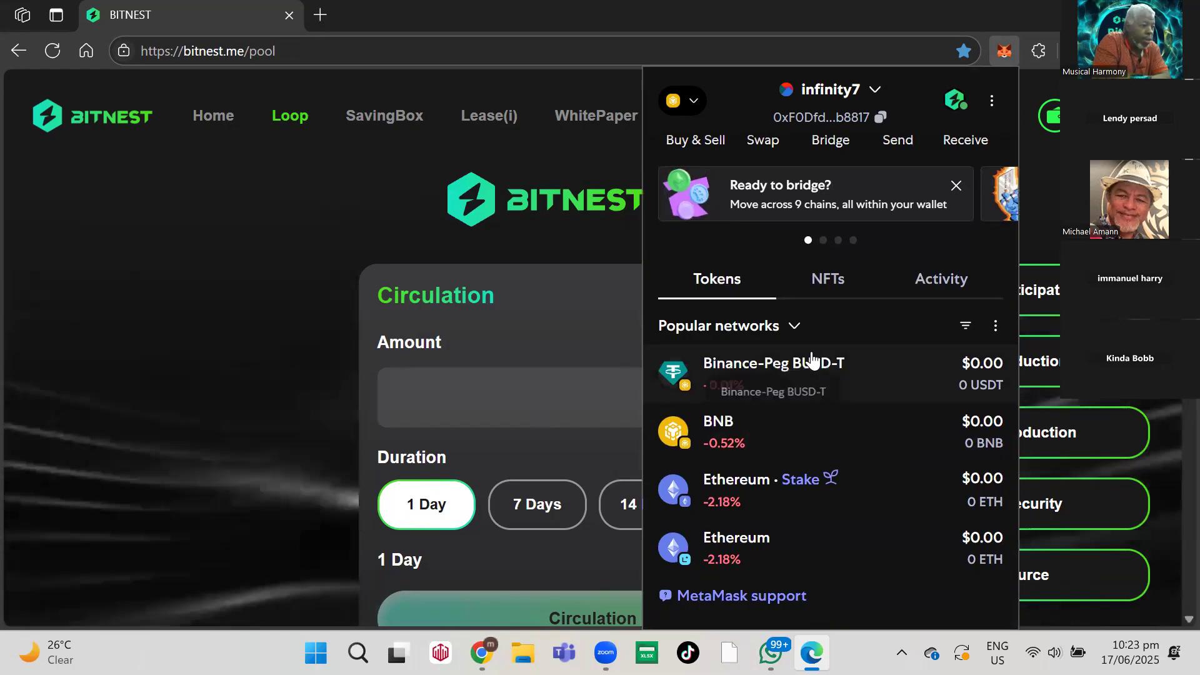
scroll(811, 359, "up", 3)
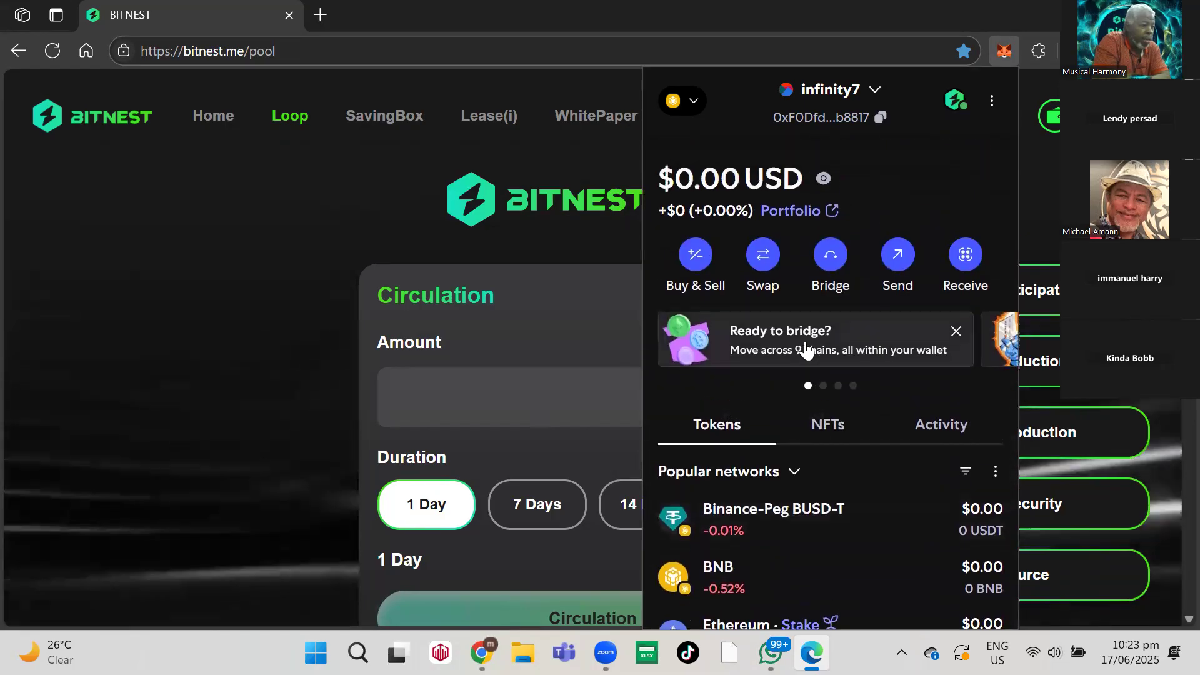
Step: Switch MetaMask to the infinity6 account holding 1,000 USDT and some BNB
left_click(876, 91)
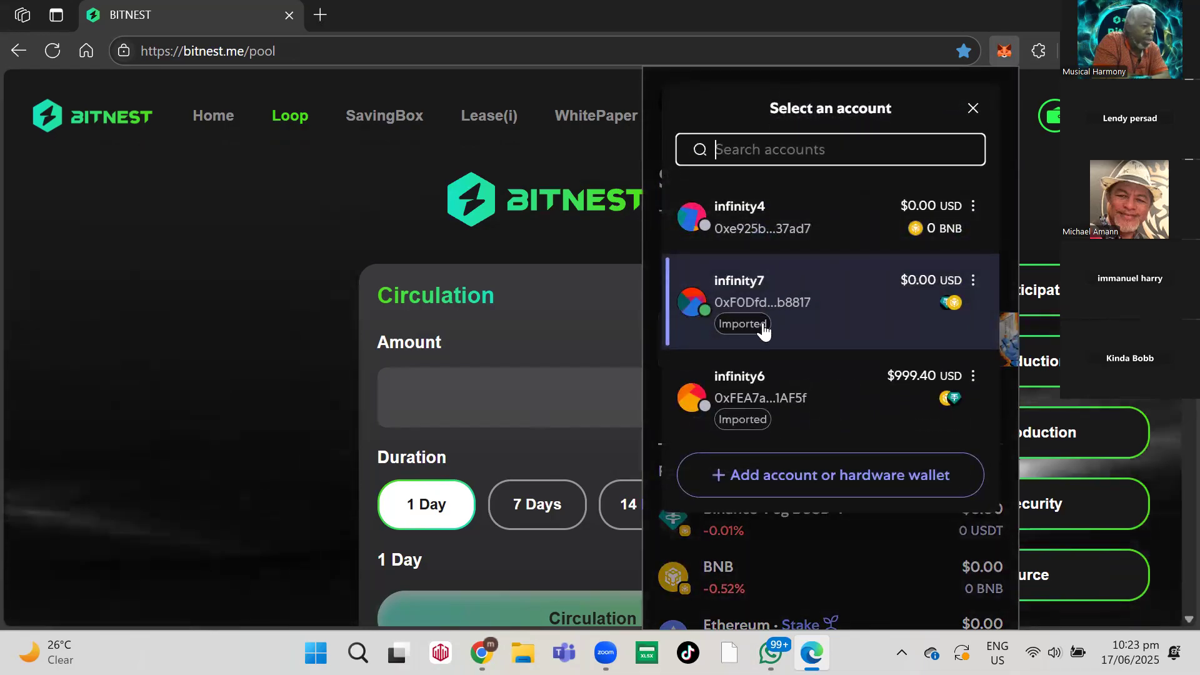
left_click(752, 403)
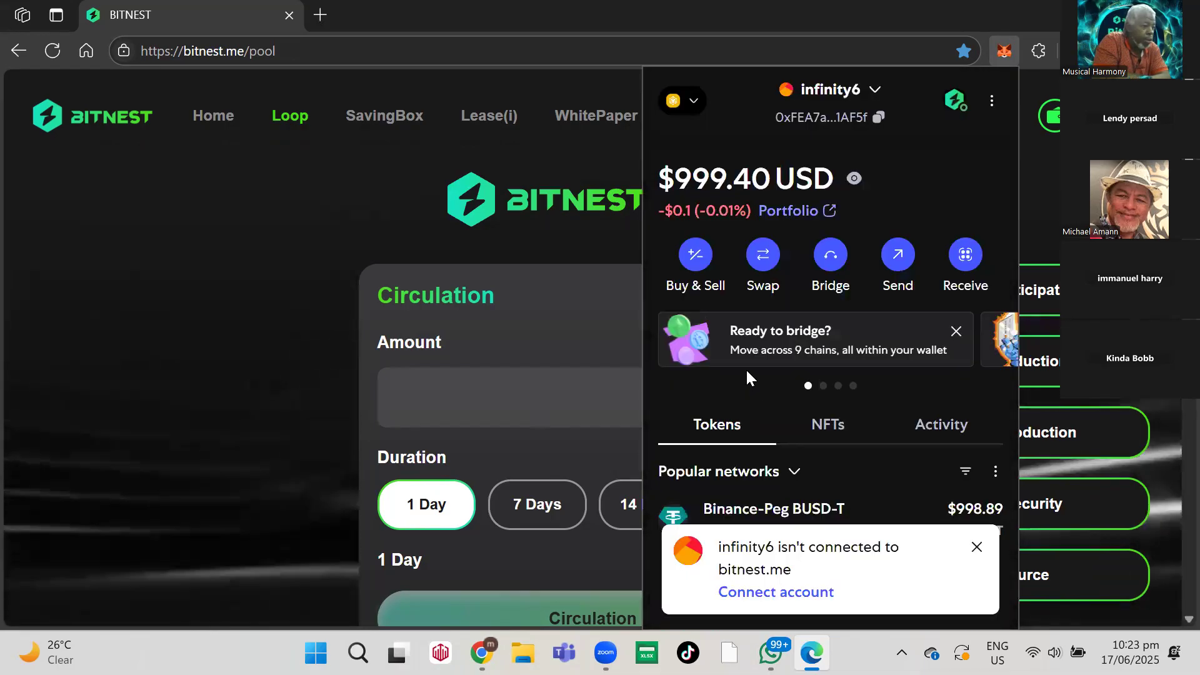
scroll(745, 369, "down", 2)
scroll(745, 374, "down", 2)
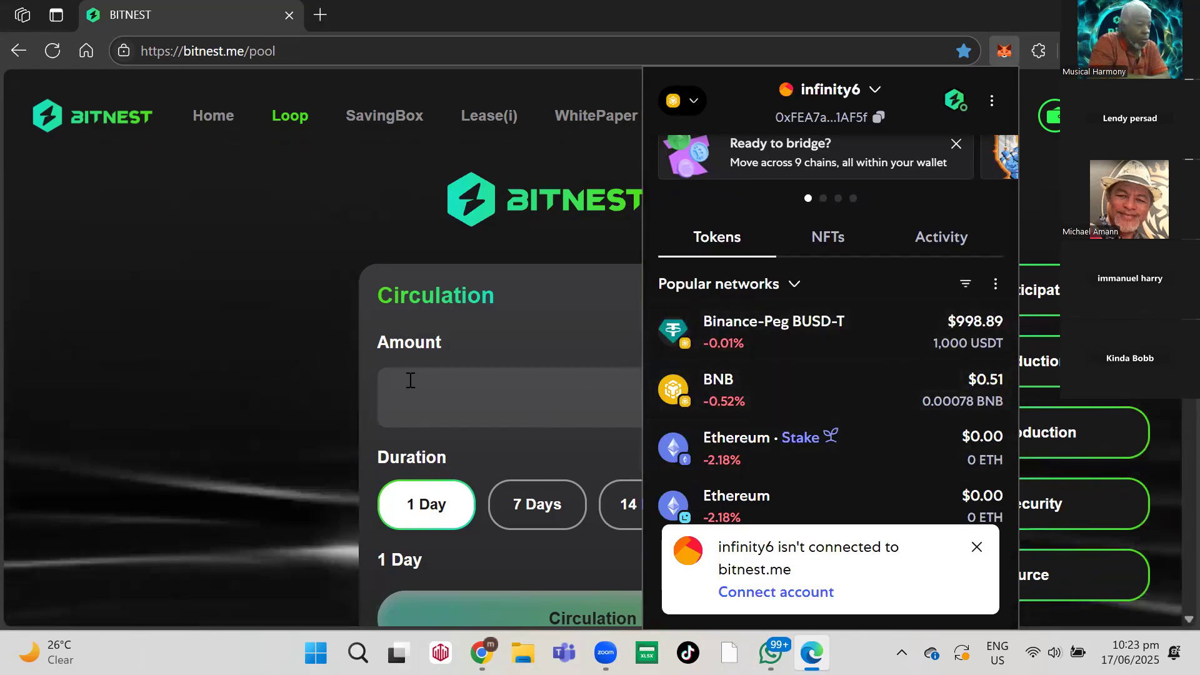
scroll(676, 403, "down", 1)
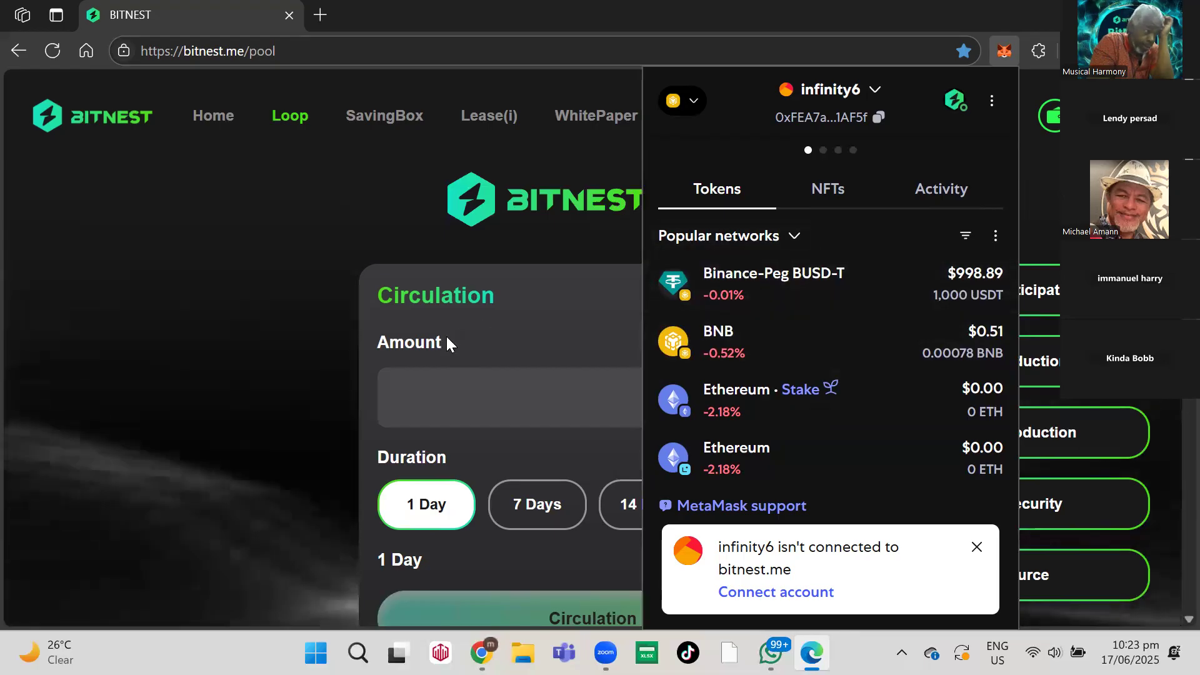
Step: Close the MetaMask panel and scroll the Loop page down to the FAQ and back up
left_click(332, 264)
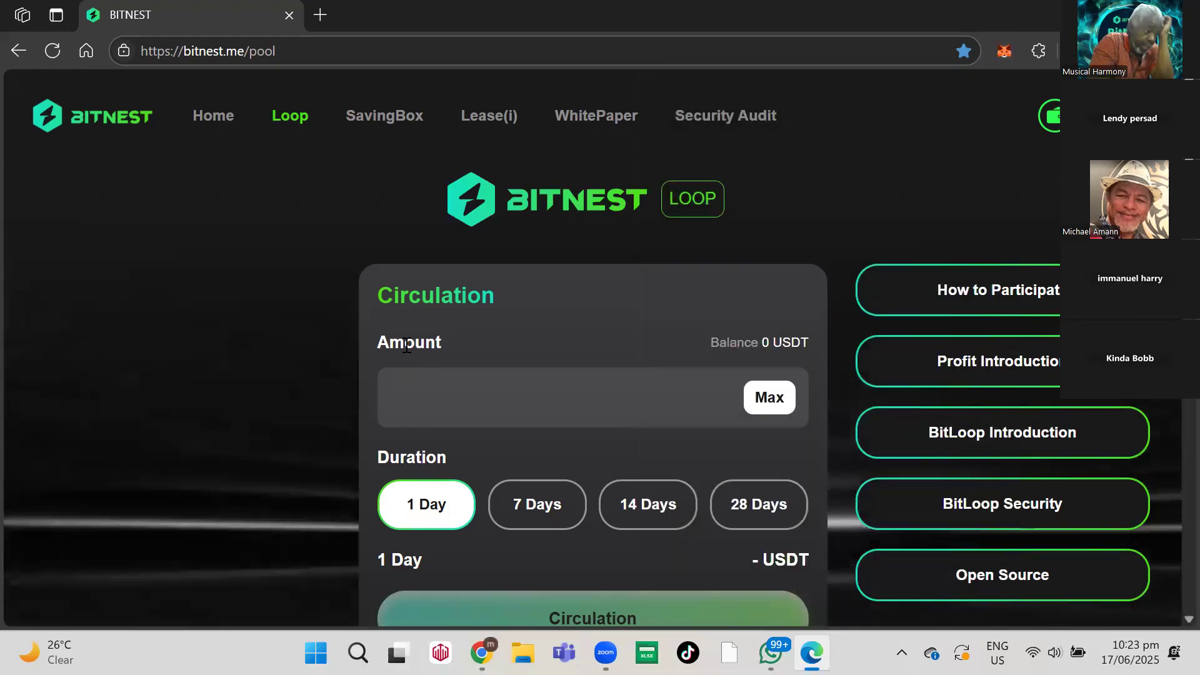
scroll(273, 297, "down", 12)
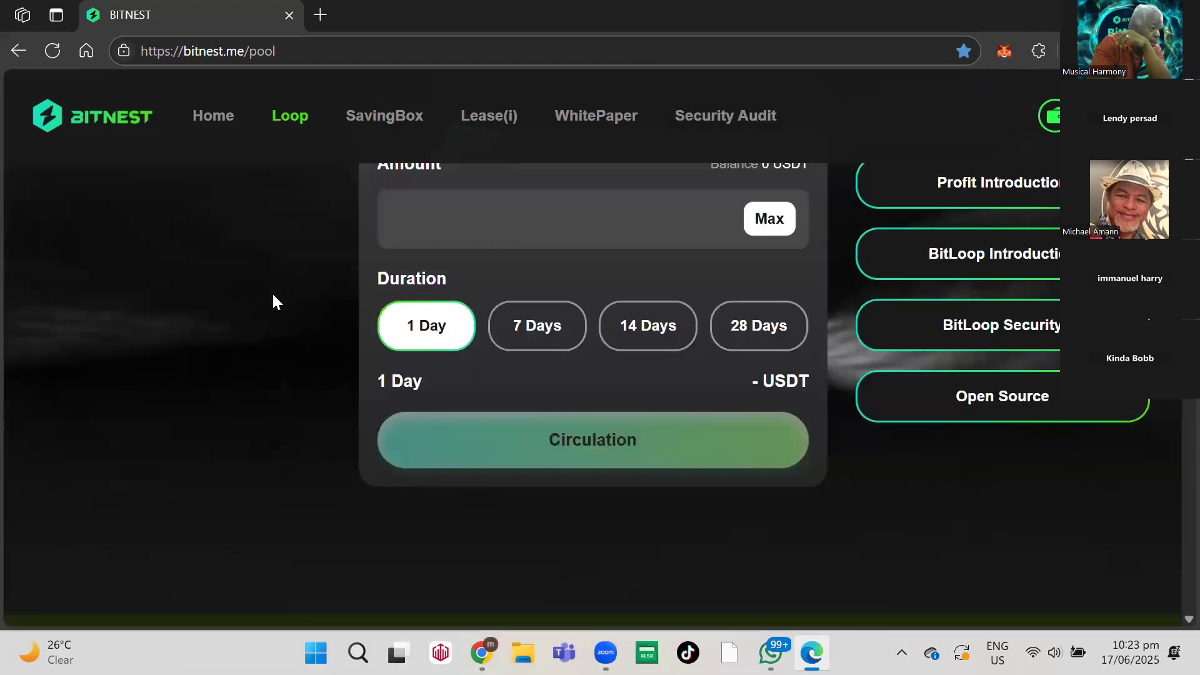
scroll(284, 308, "down", 12)
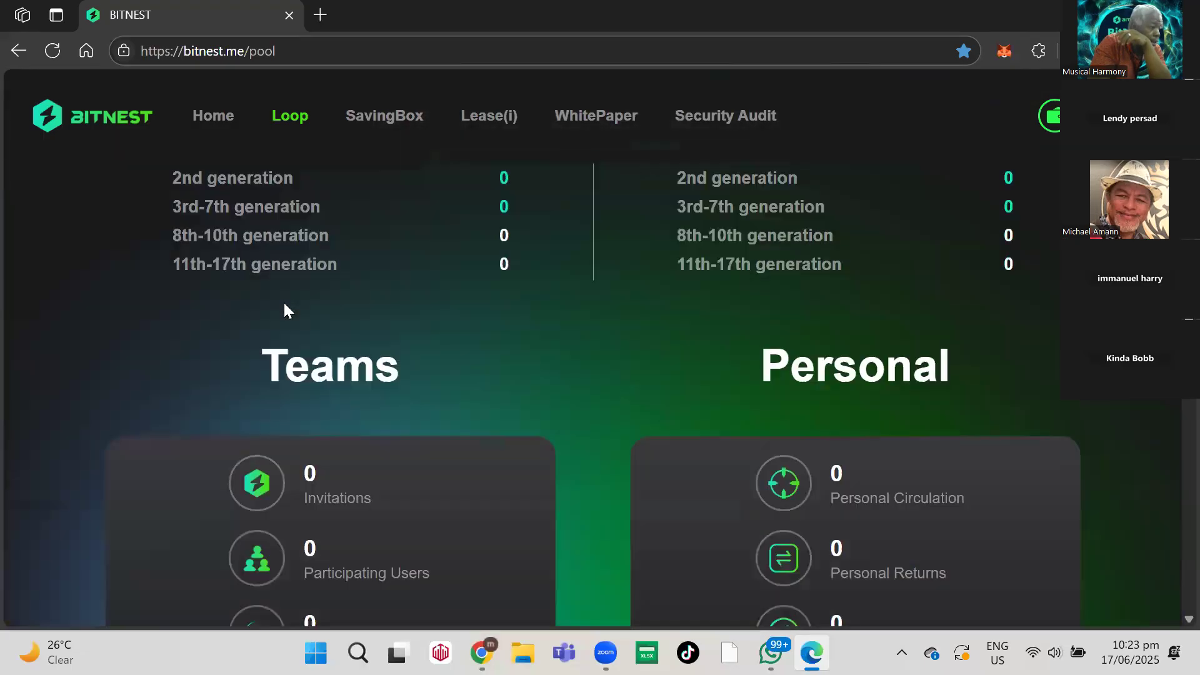
scroll(284, 302, "up", 8)
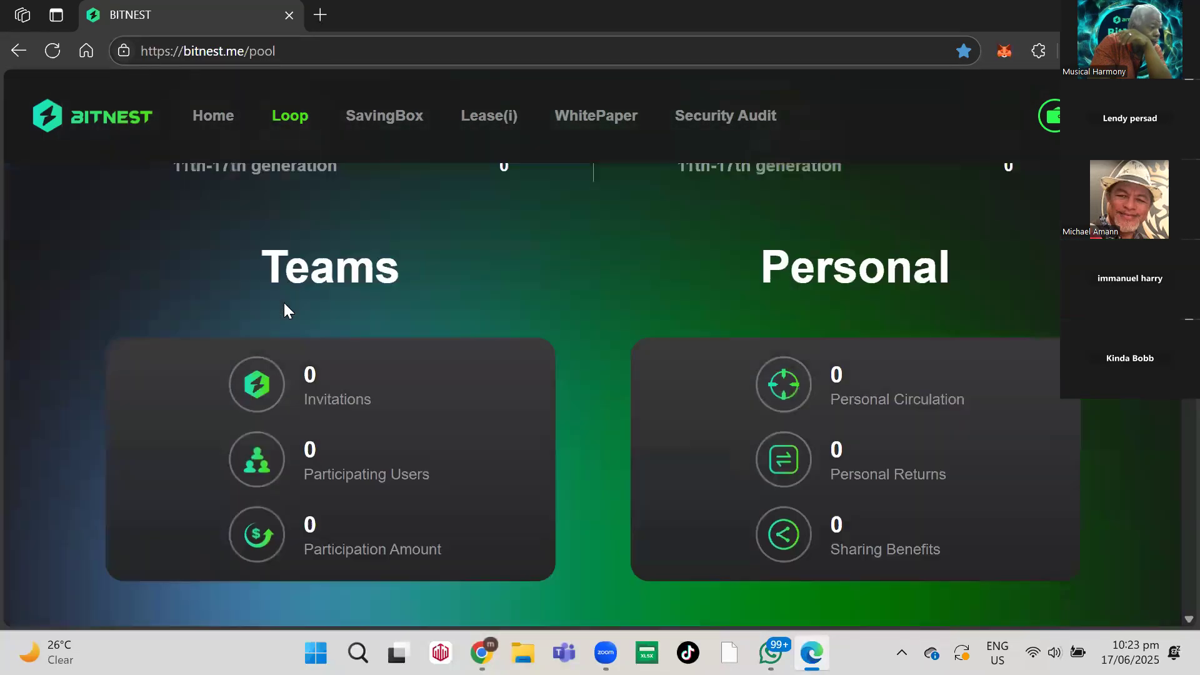
scroll(284, 303, "down", 15)
scroll(284, 306, "down", 2)
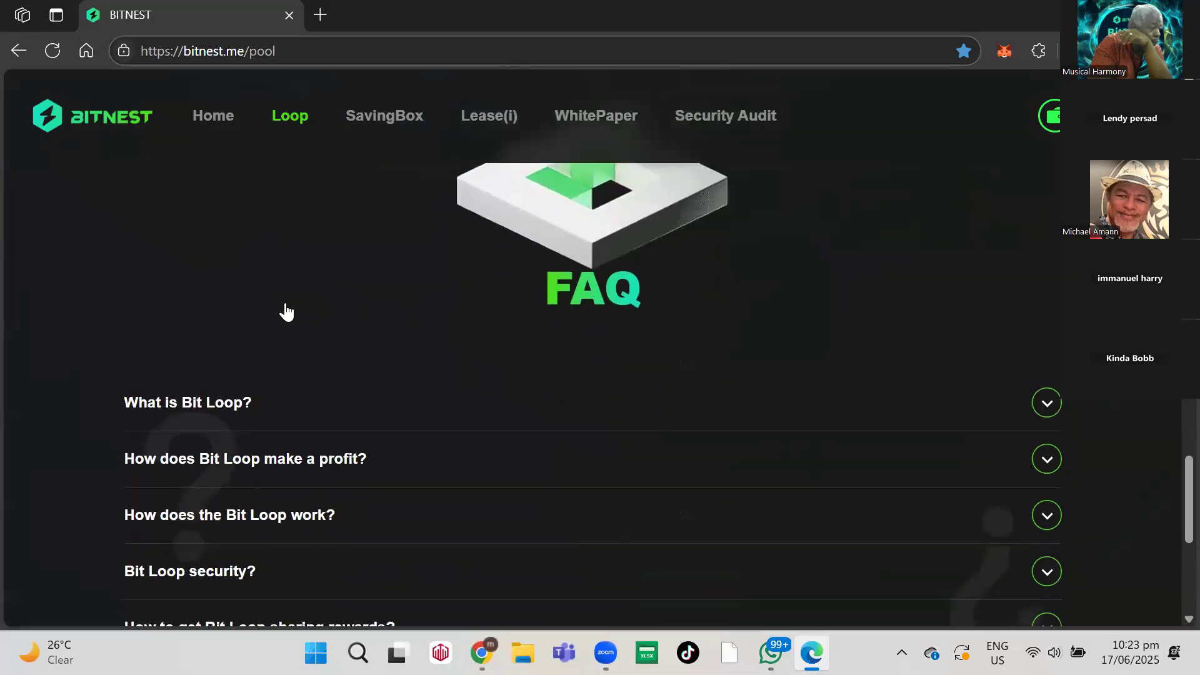
scroll(284, 306, "up", 15)
scroll(284, 306, "up", 10)
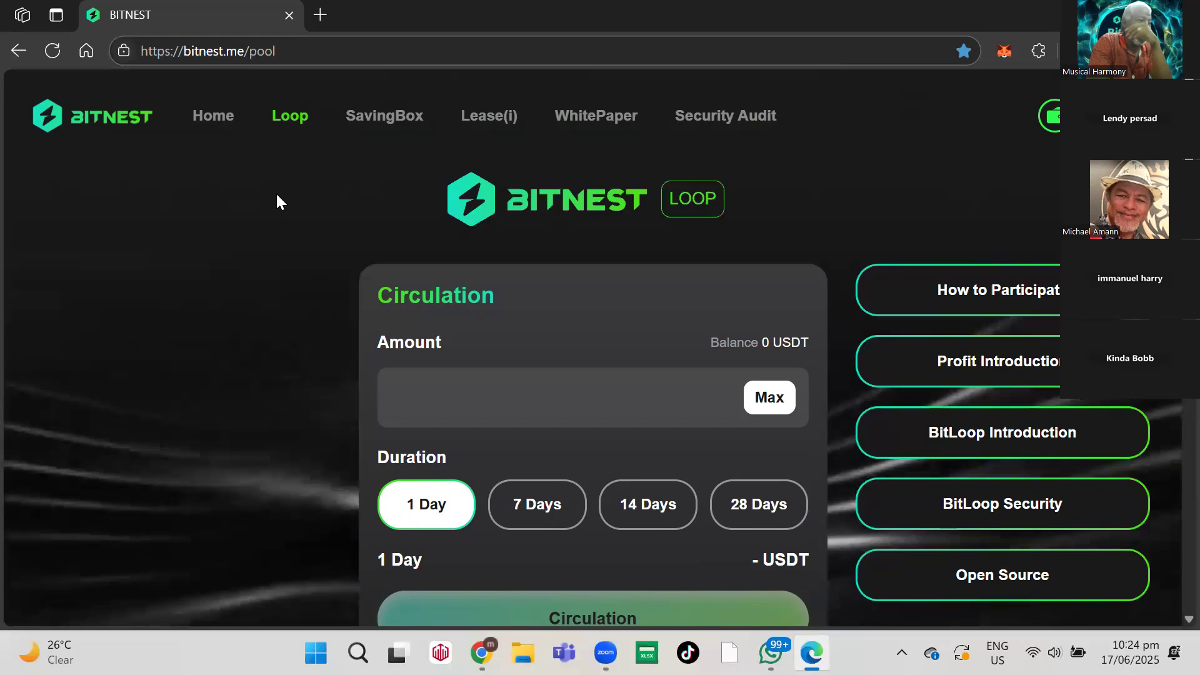
Step: Copy the personal referral link from Invite Friends, then snap Edge right with Chrome on the left
left_click(212, 125)
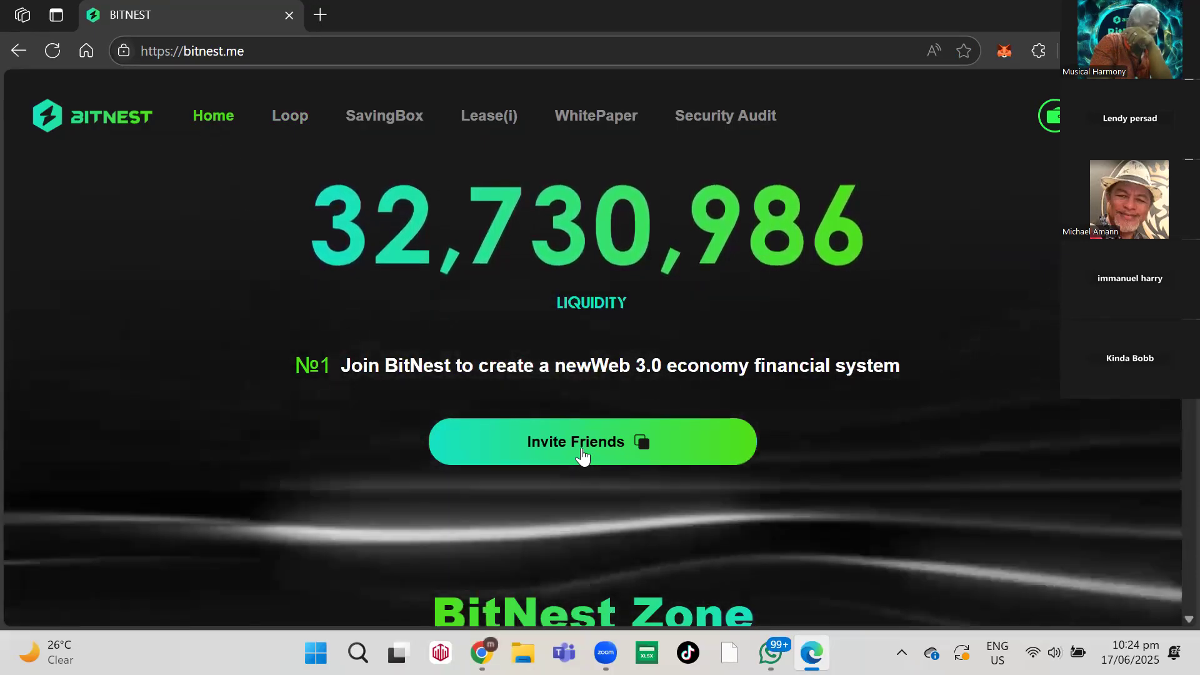
left_click(581, 450)
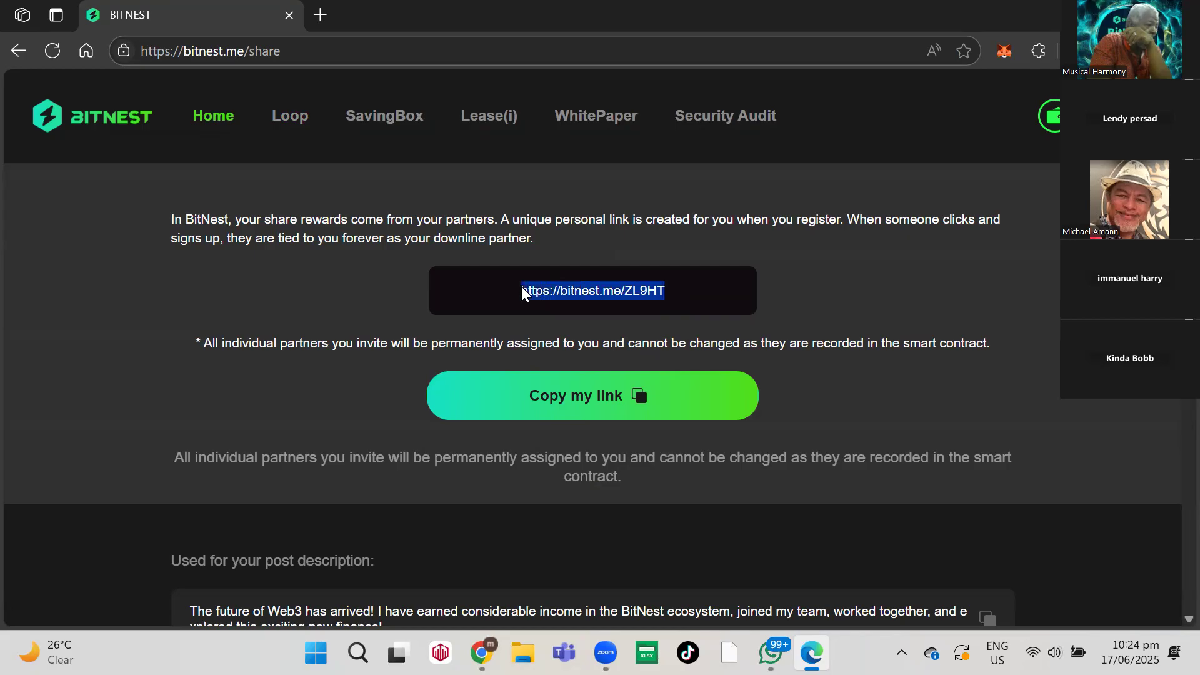
right_click(541, 290)
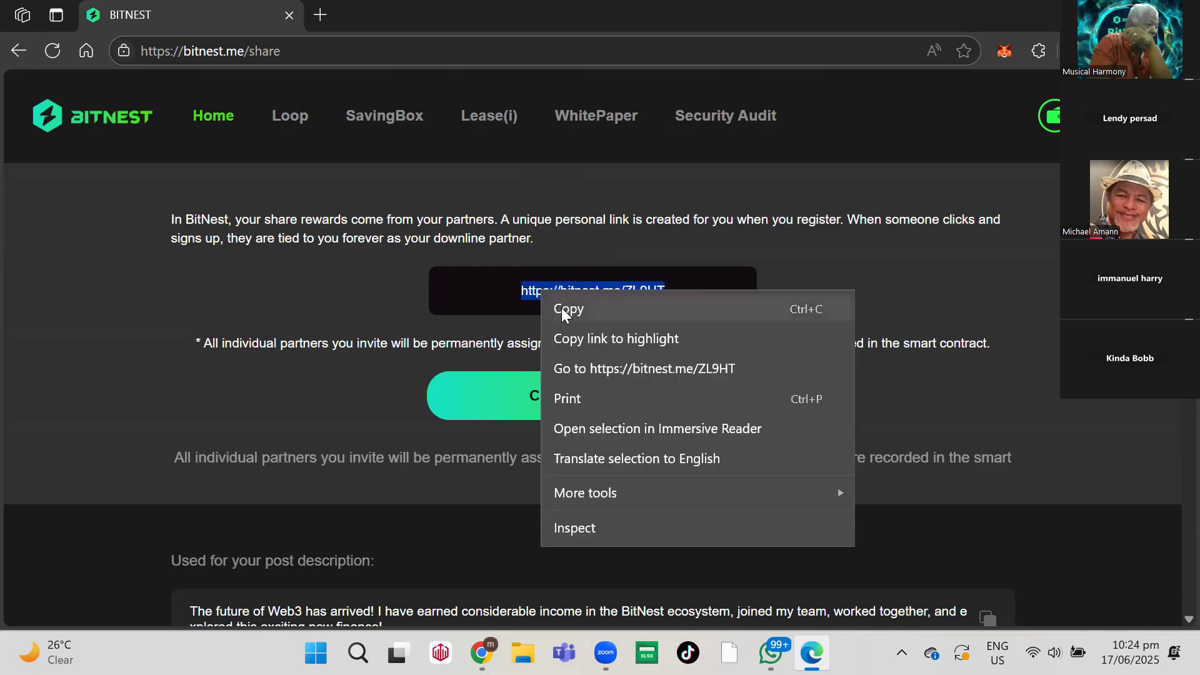
left_click(564, 310)
left_click(543, 412)
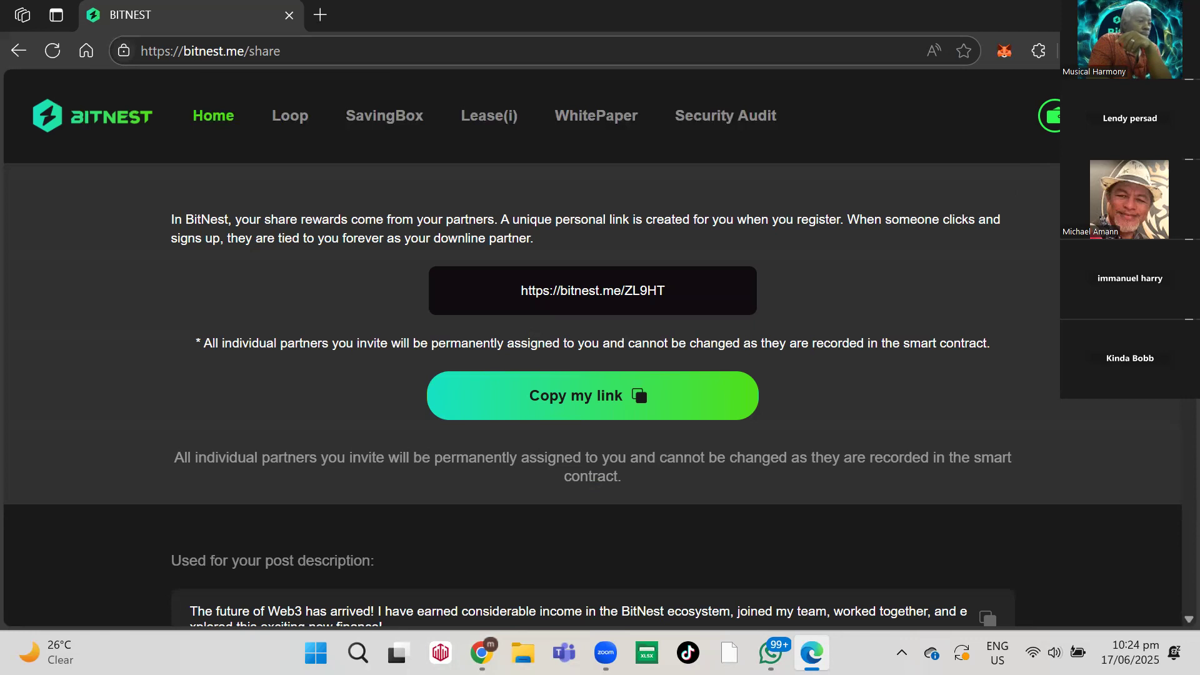
key("super+Right")
left_click(407, 250)
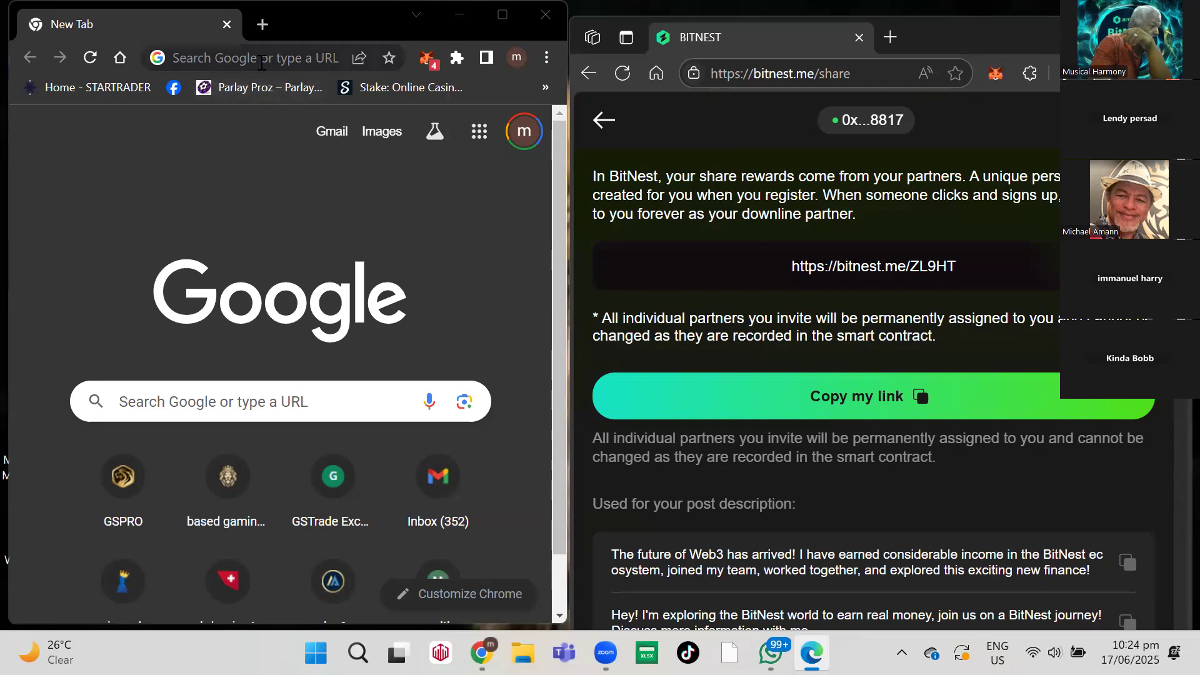
Step: Paste the bitnest.me/ZL9HT referral link into Chrome's address bar and maximize Chrome
left_click(261, 63)
right_click(261, 62)
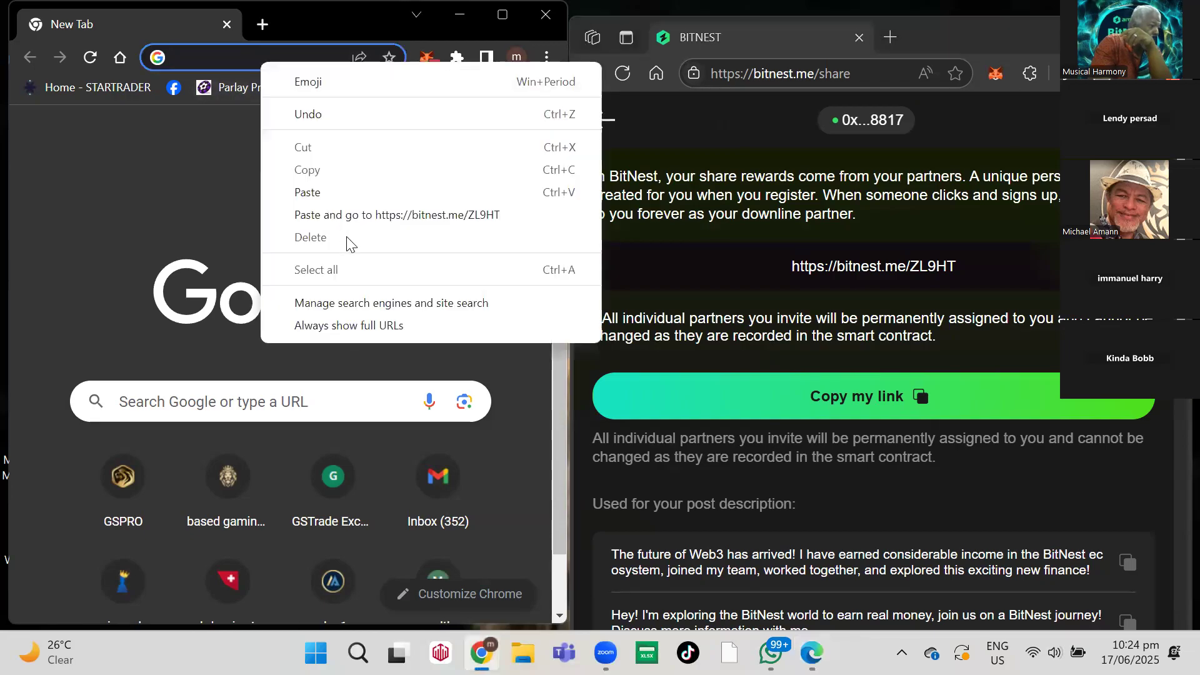
left_click(314, 199)
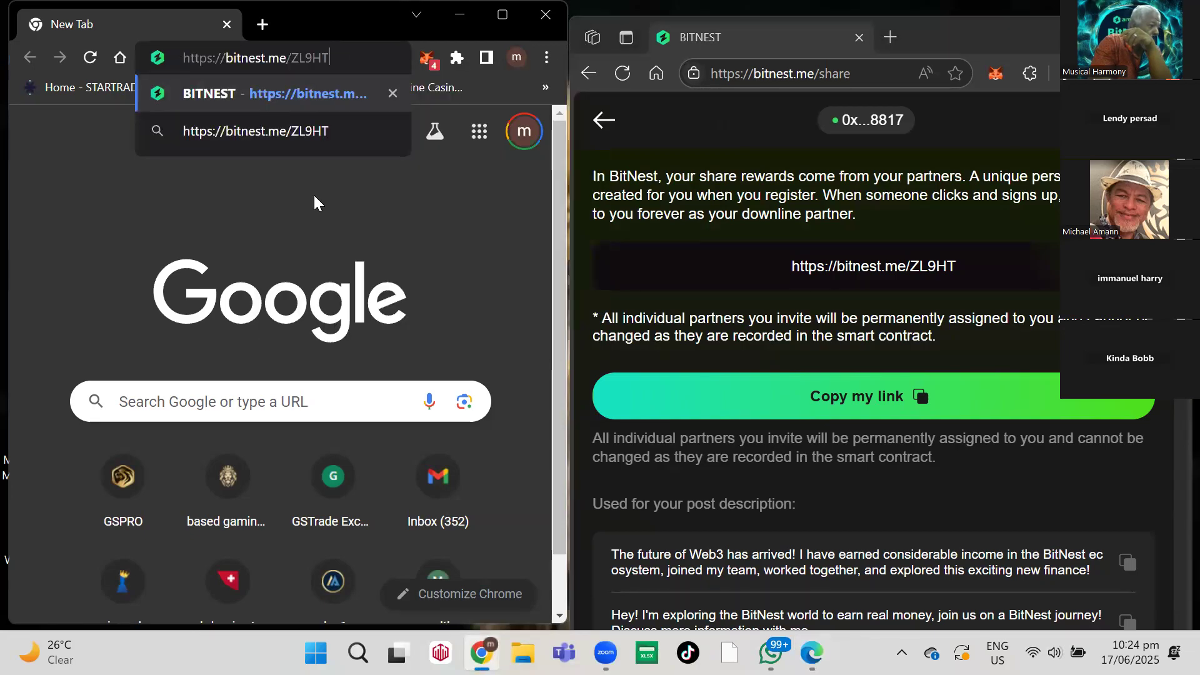
left_click(489, 63)
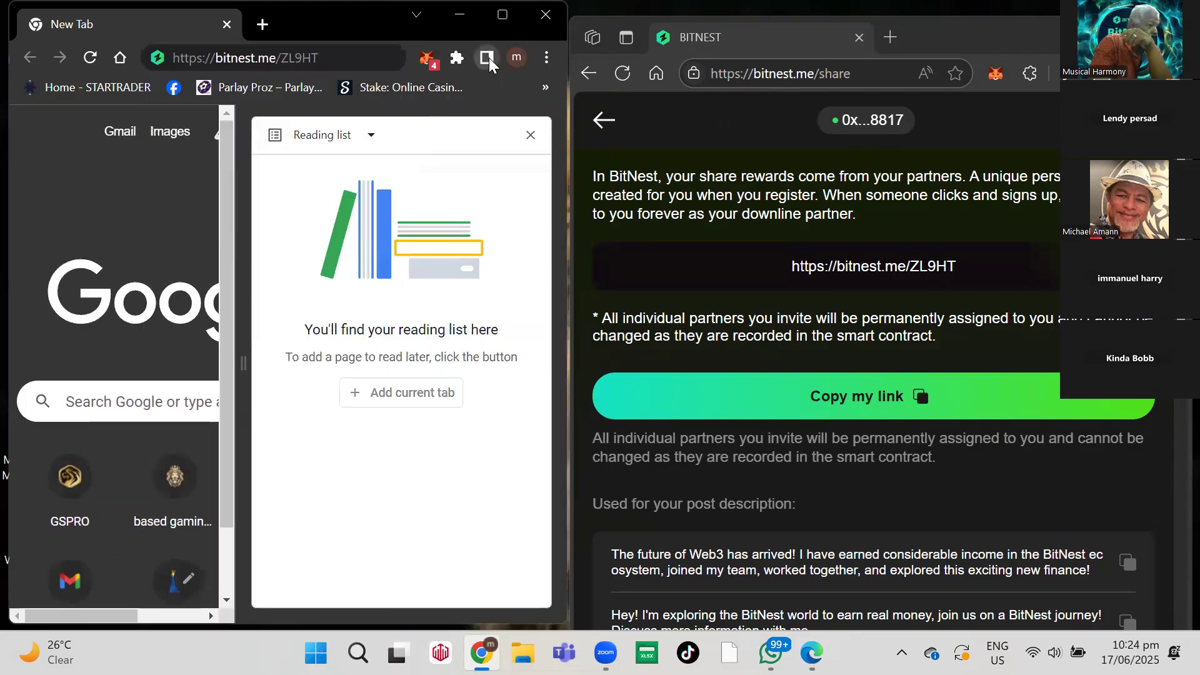
left_click(488, 58)
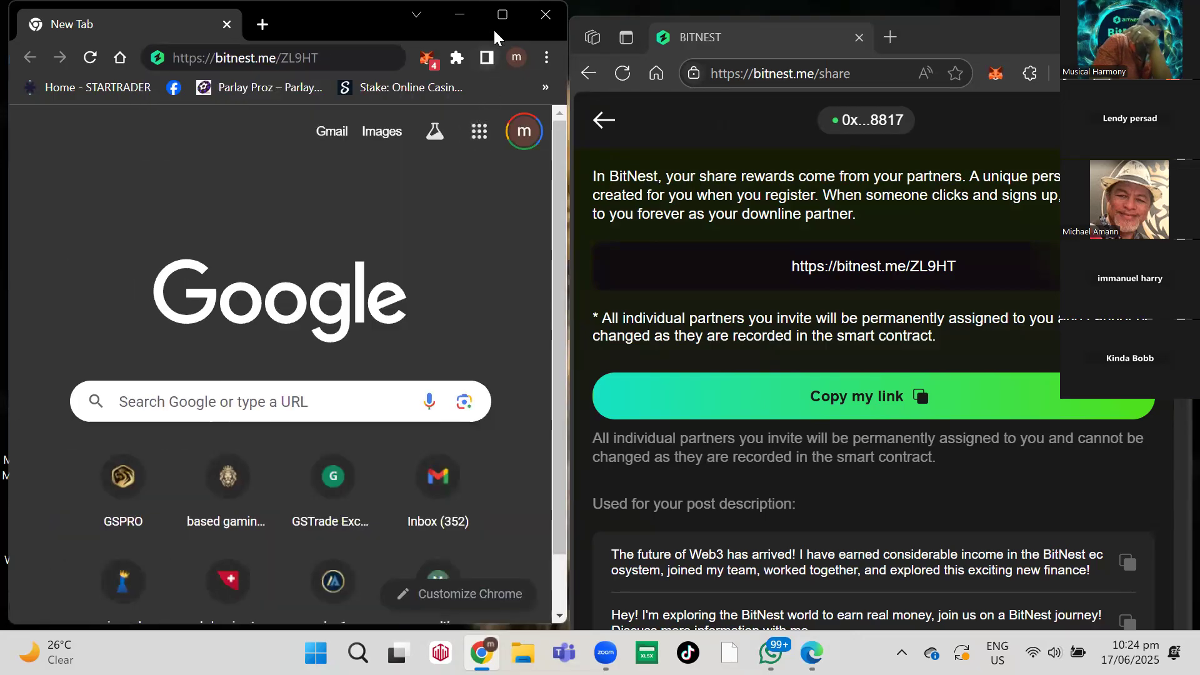
left_click(504, 15)
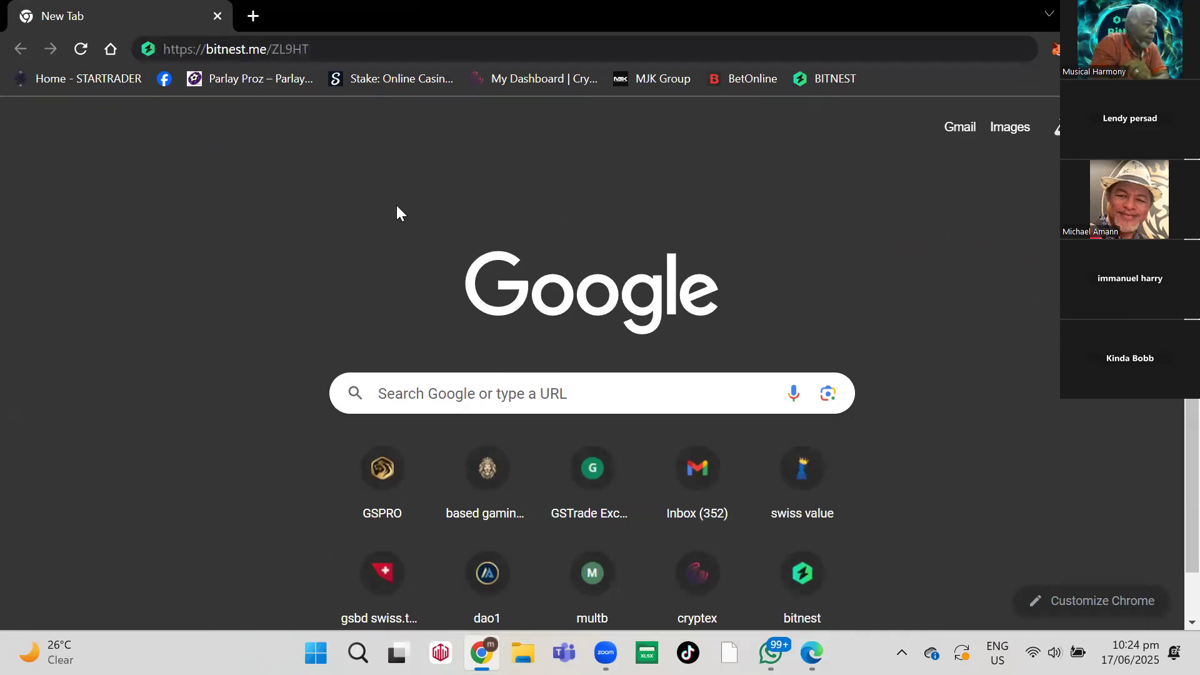
Step: Select the referral address, then type the wallet password on MetaMask's unlock screen
left_click(341, 49)
left_click(344, 48)
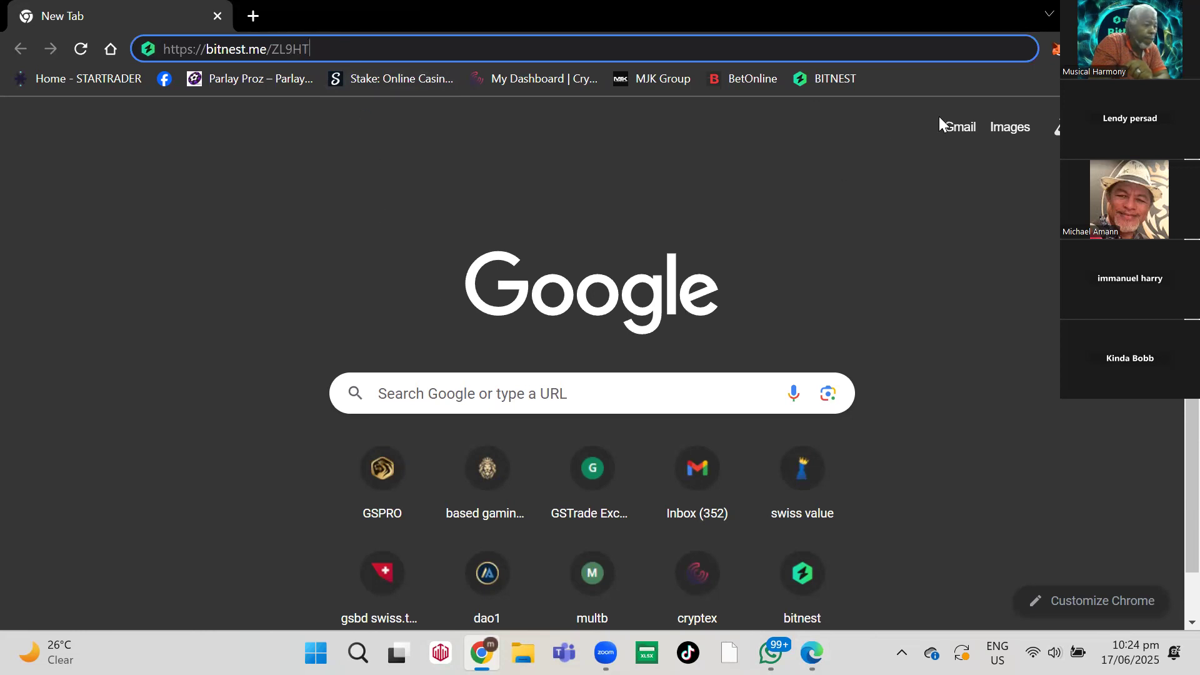
left_click(1055, 49)
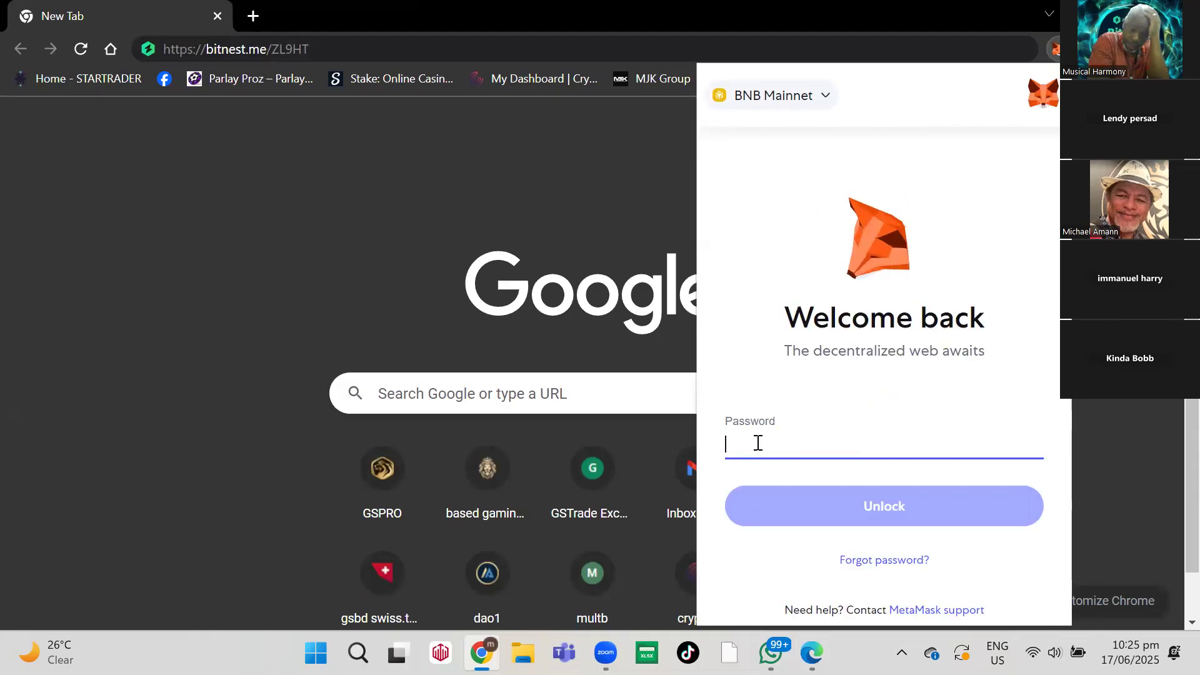
type("•")
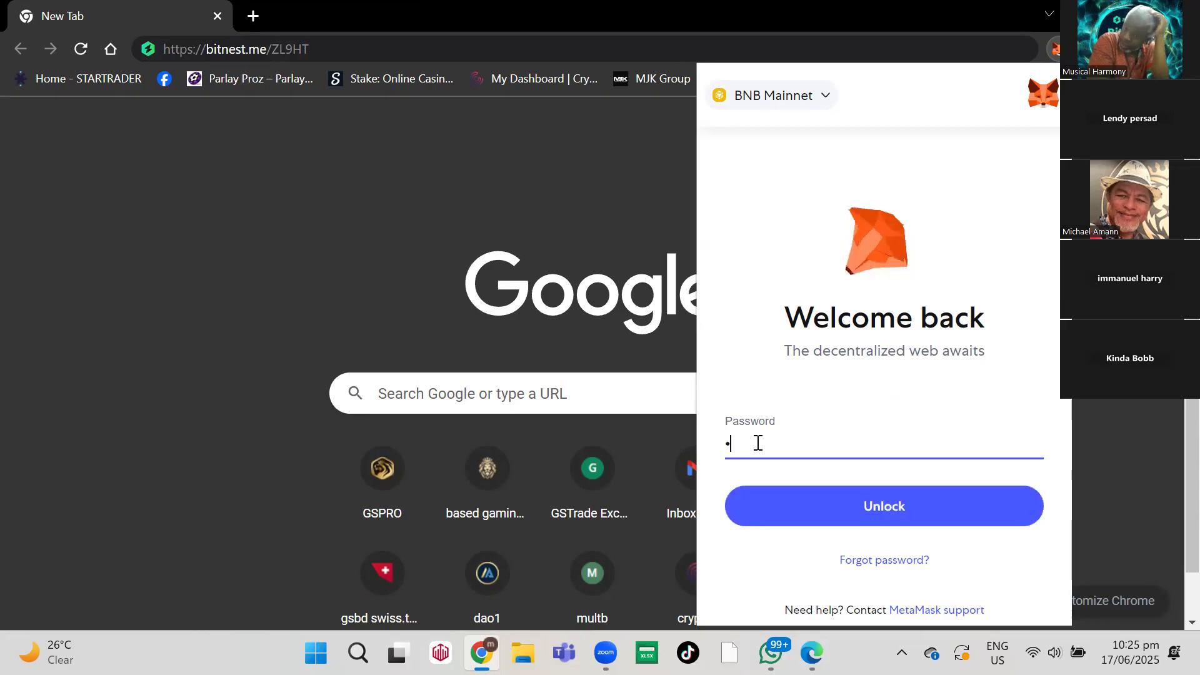
type("••")
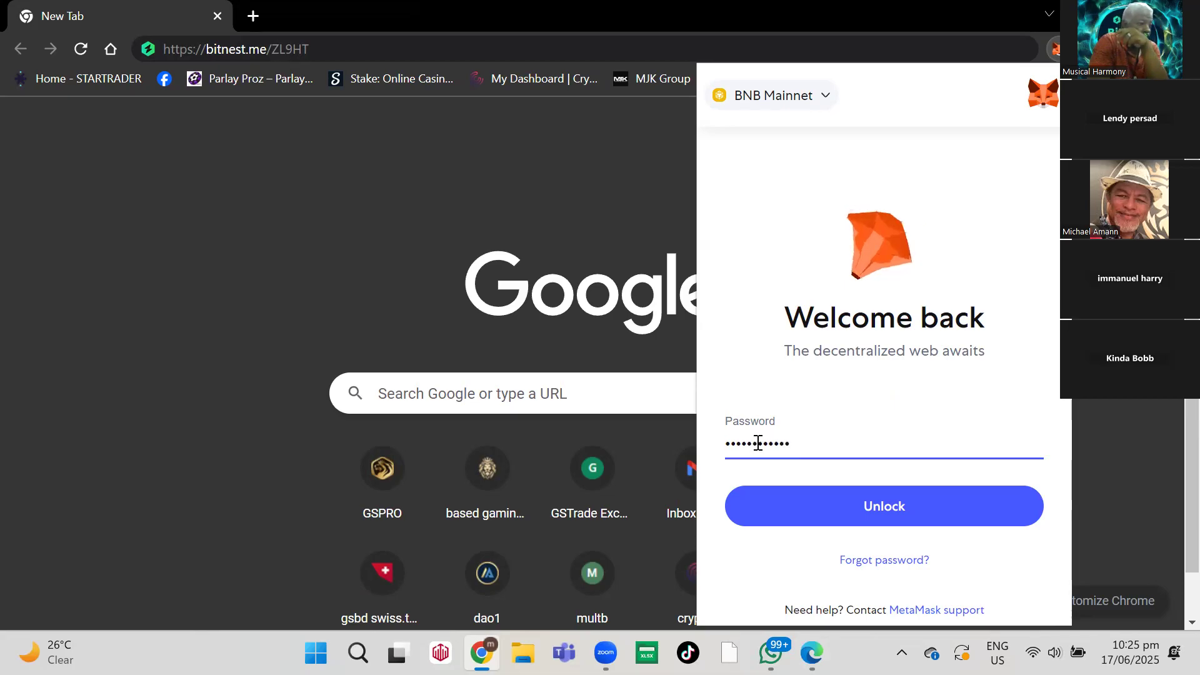
Step: Unlock MetaMask and make infinity6 ($1,001.76, 1,000 USDT) the active account
left_click(831, 510)
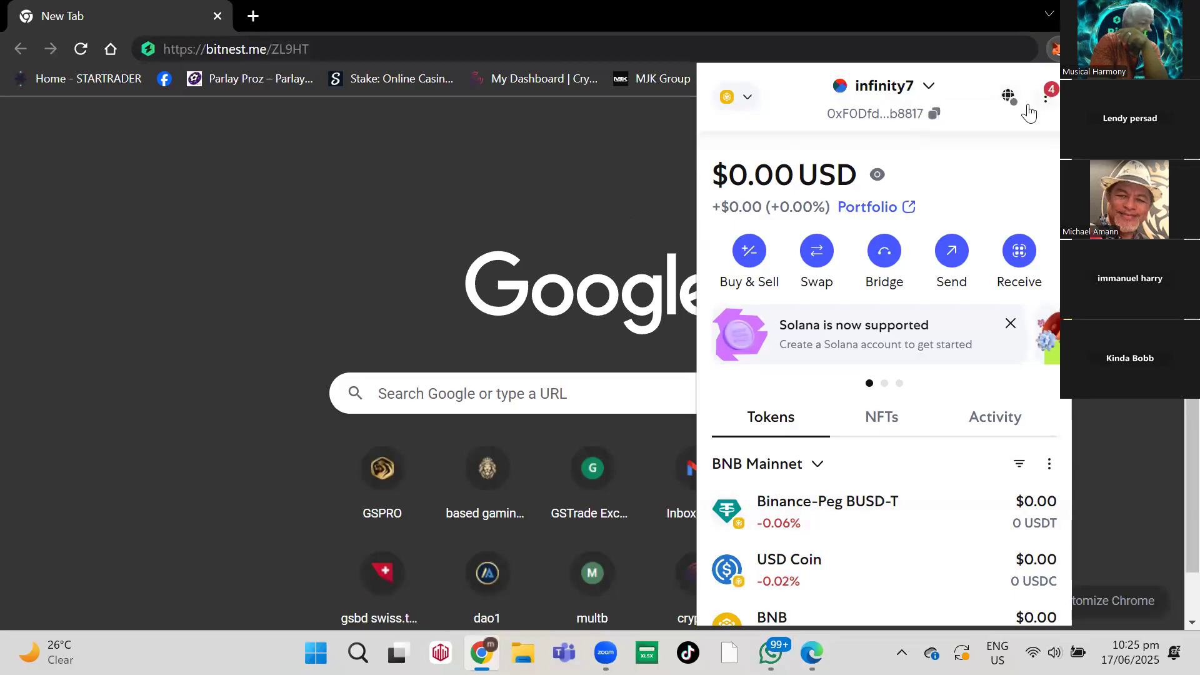
left_click(927, 94)
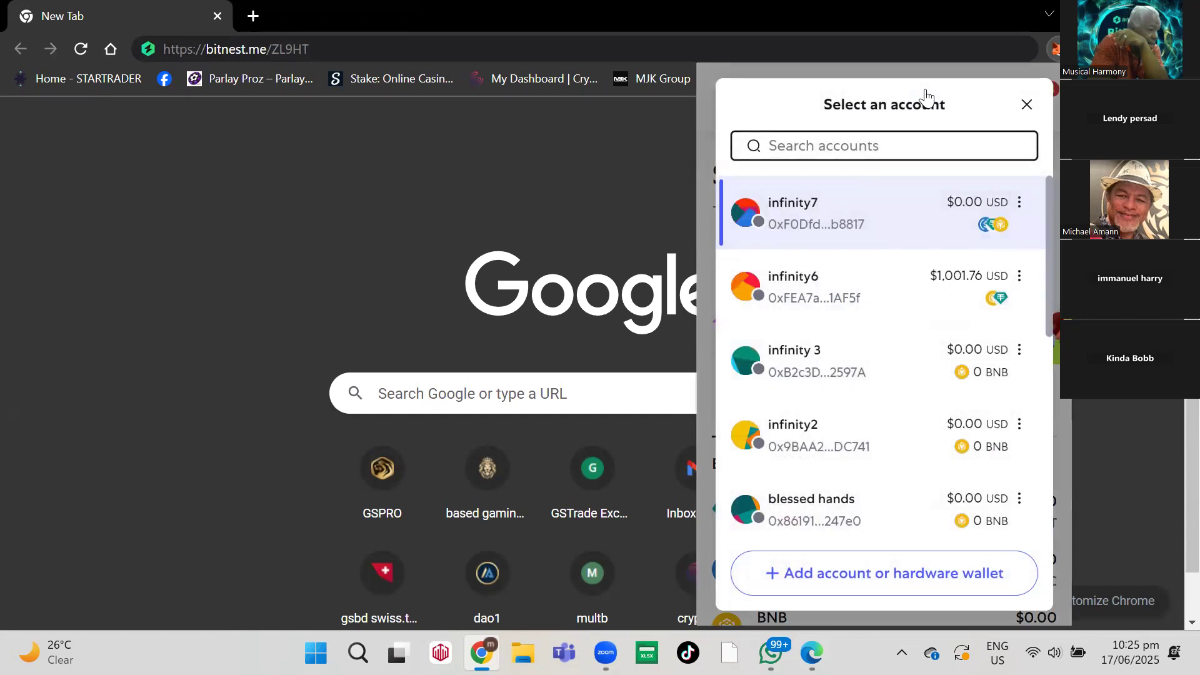
left_click(760, 227)
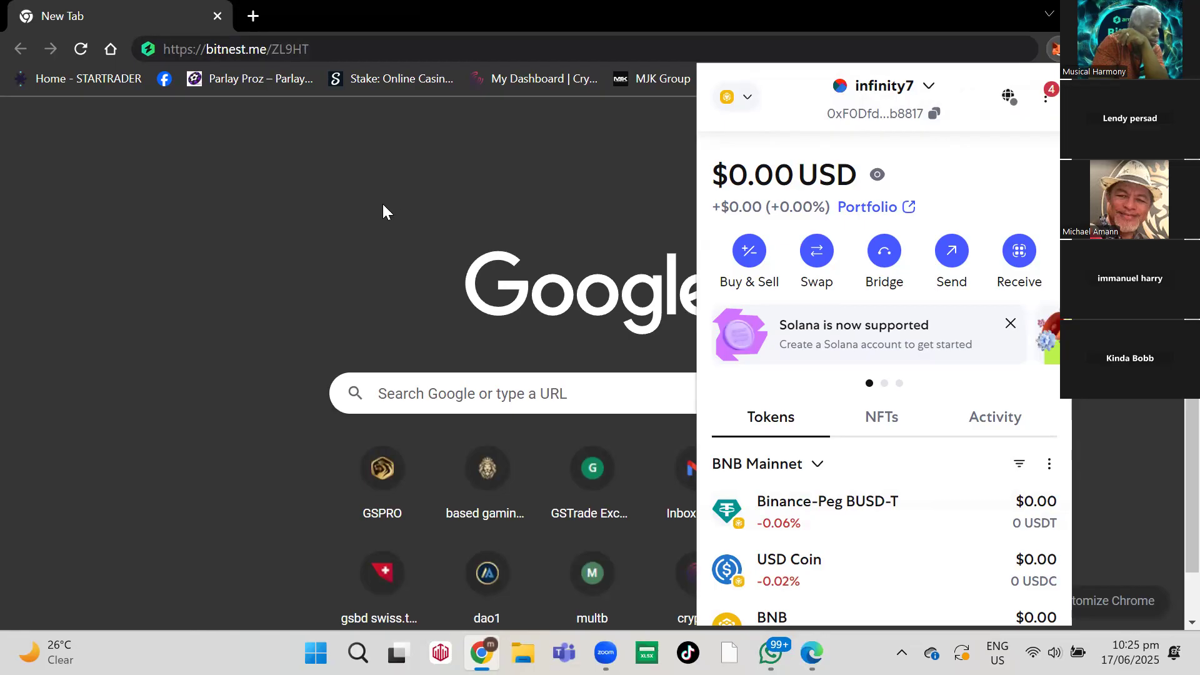
left_click(929, 87)
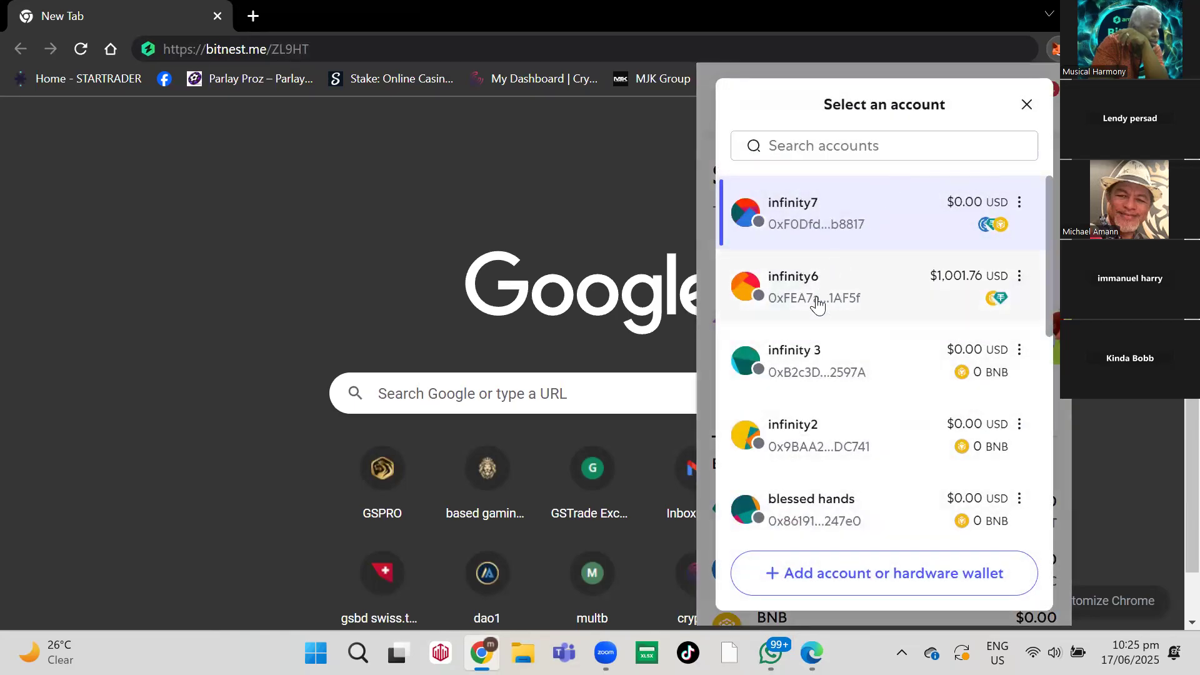
left_click(819, 305)
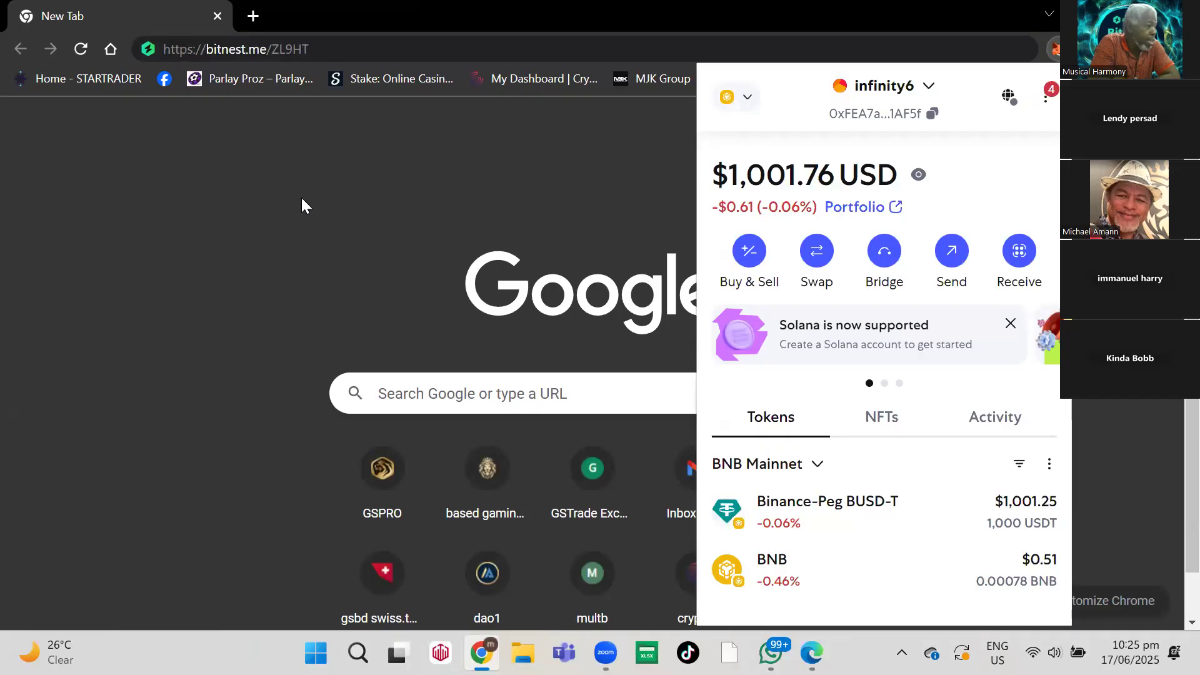
Step: Close the wallet popup and load the bitnest.me/ZL9HT referral page from the shortcut tile
left_click(354, 153)
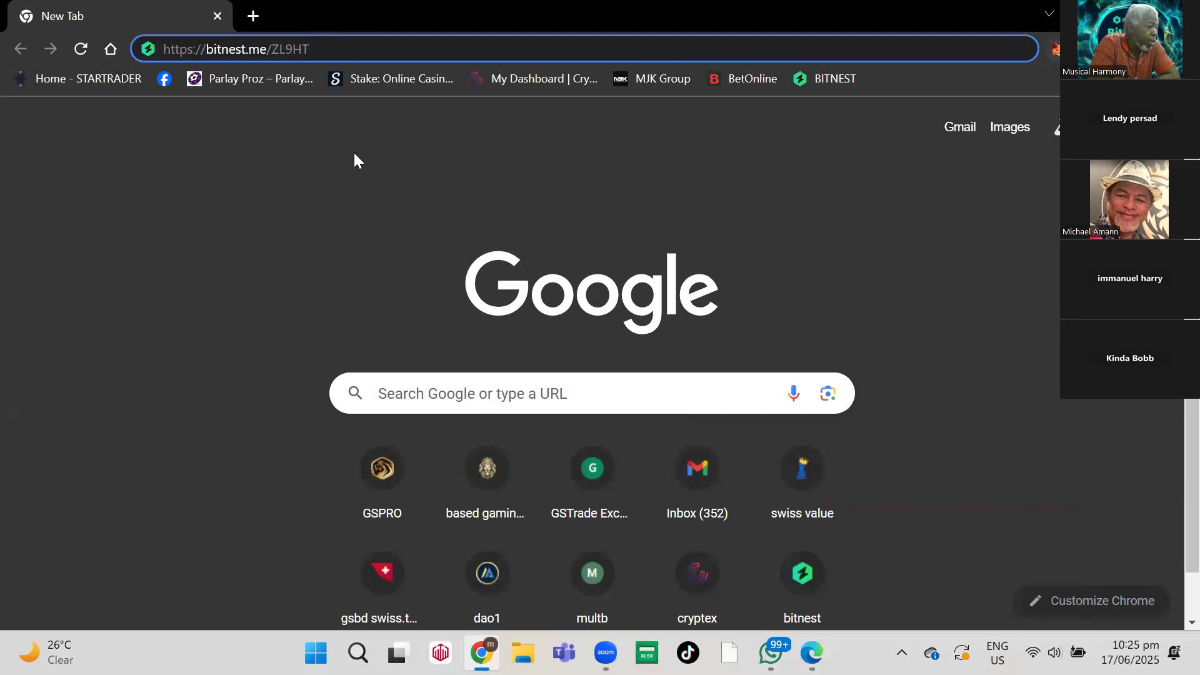
scroll(592, 437, "down", 1)
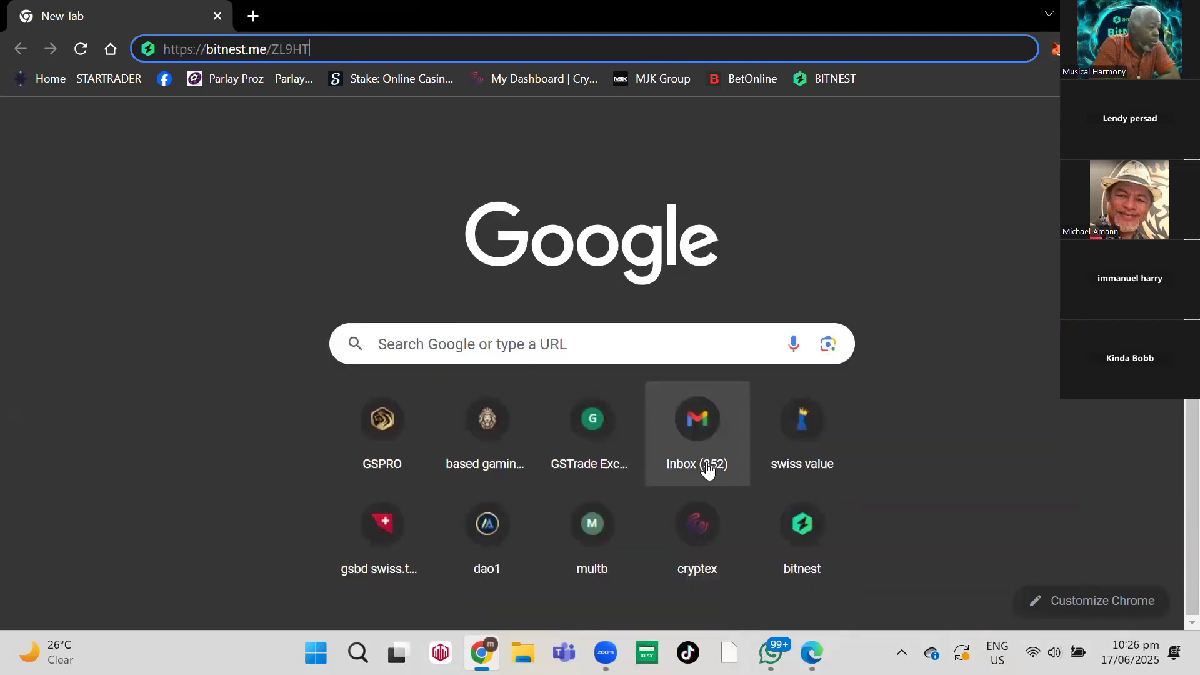
left_click(812, 533)
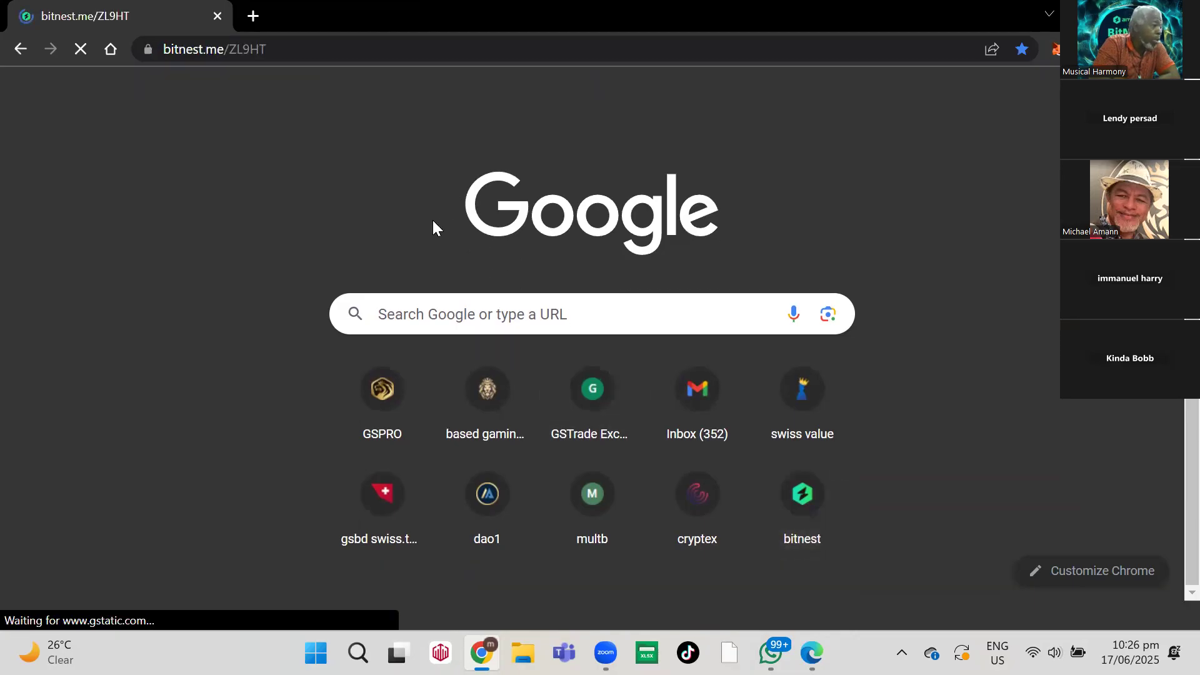
right_click(260, 56)
key("super+c")
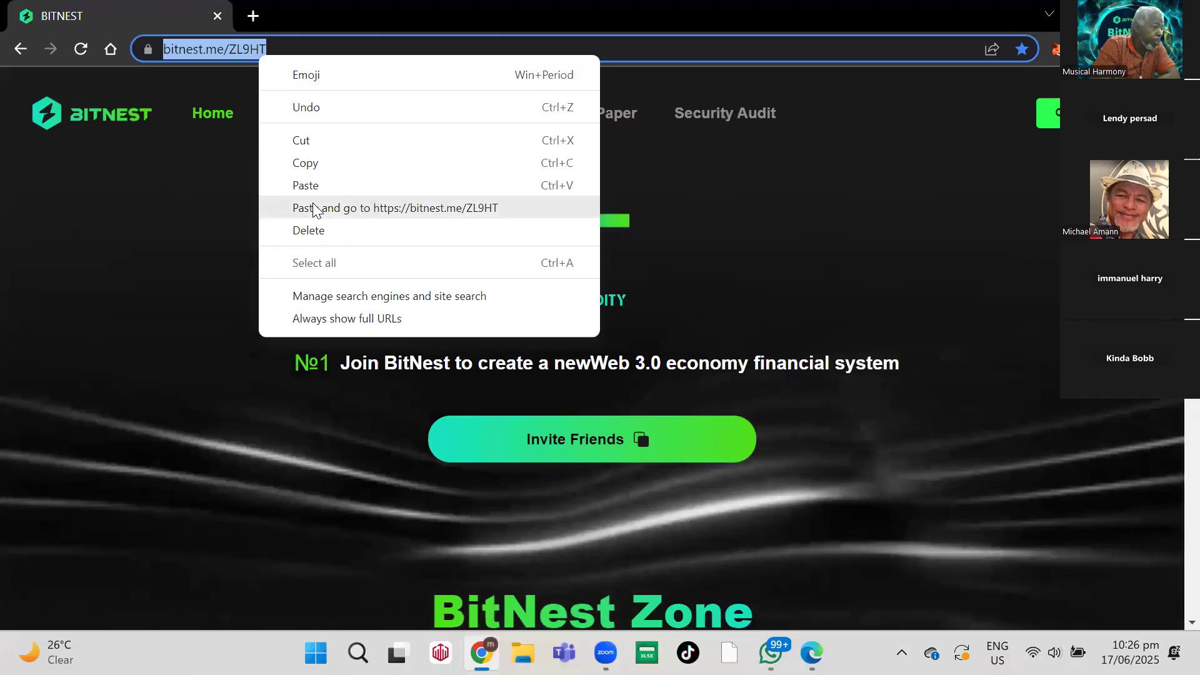
left_click(314, 206)
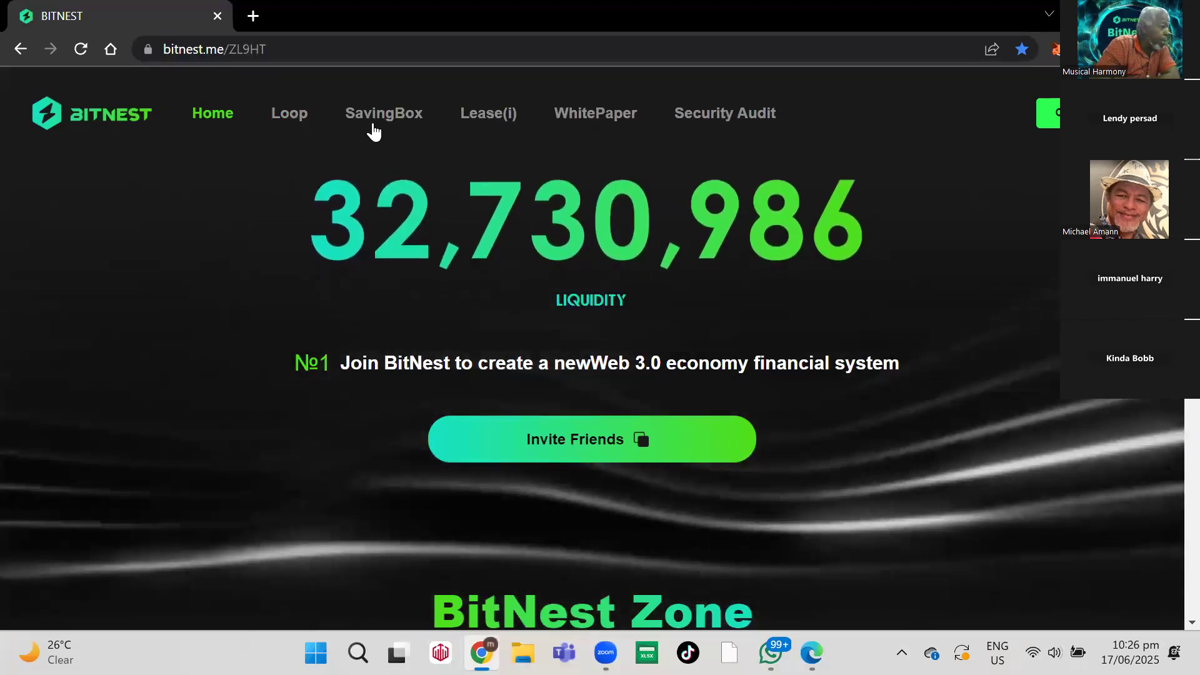
left_click_drag(283, 54, 229, 54)
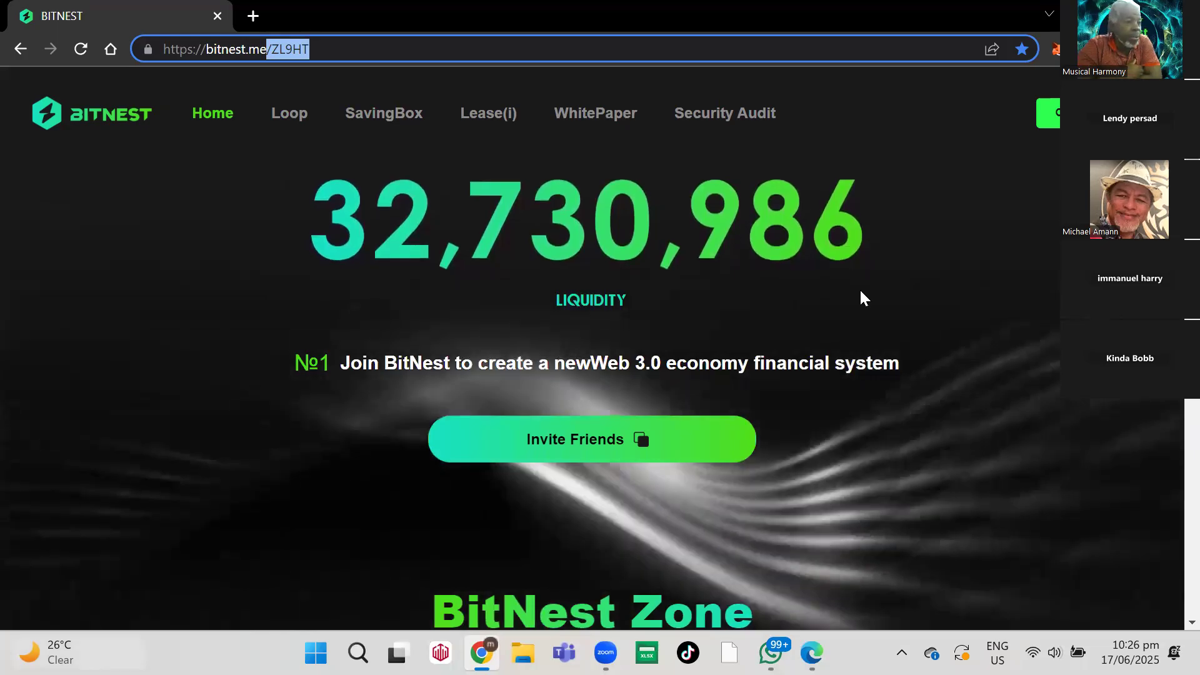
Step: Try connecting MetaMask twice, getting the unsupported BSC chain message, and snap Chrome left
left_click(1047, 113)
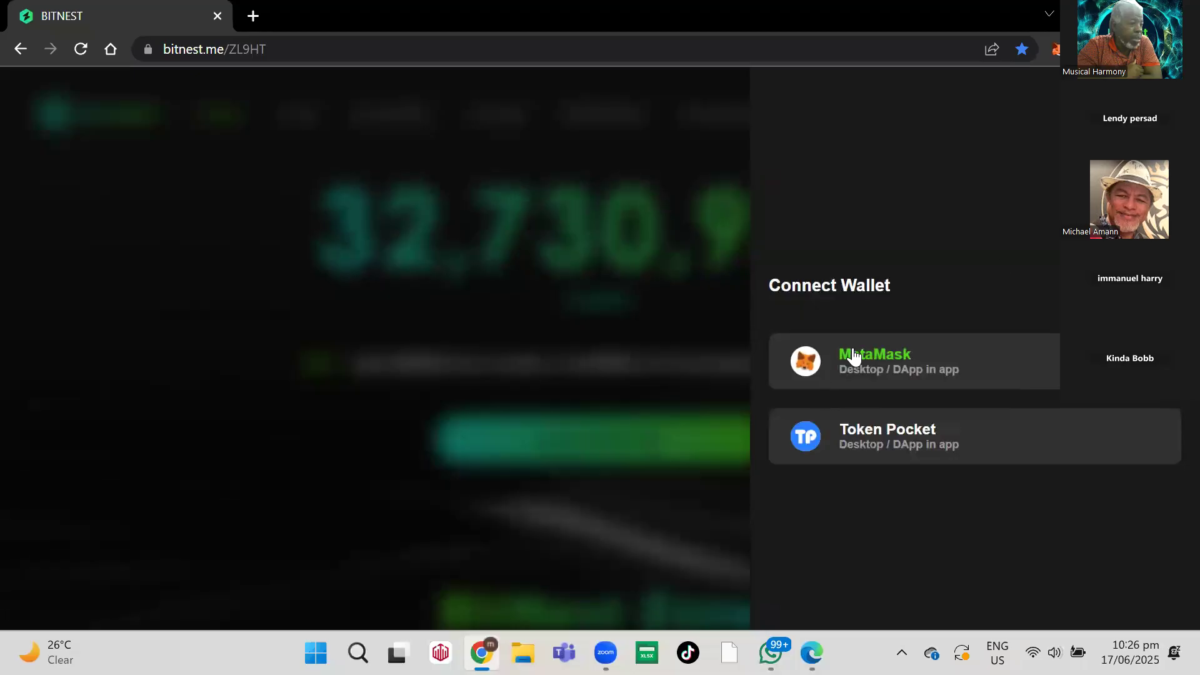
left_click(865, 361)
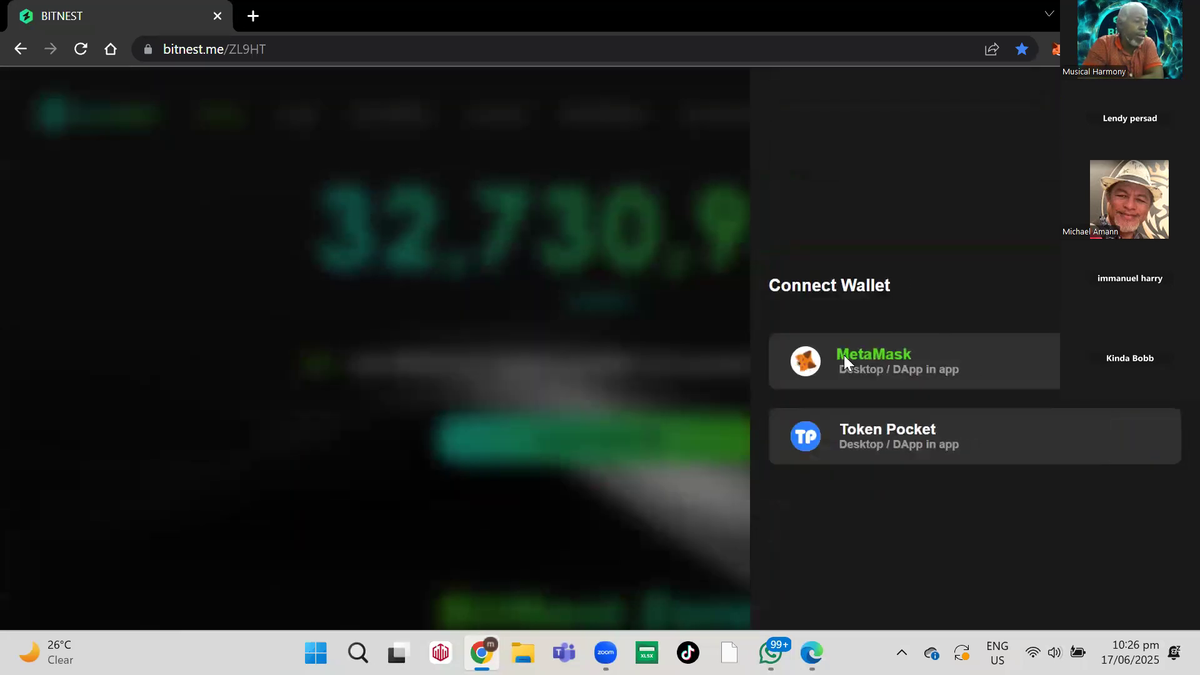
left_click(843, 355)
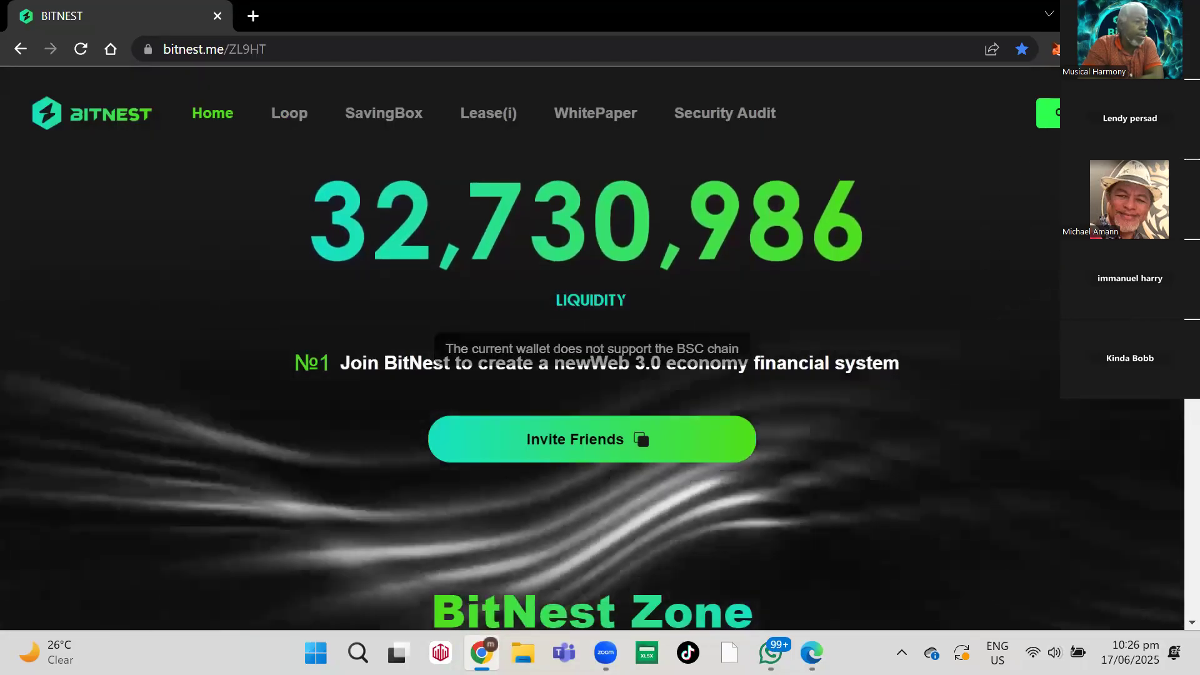
mouse_move(1148, 12)
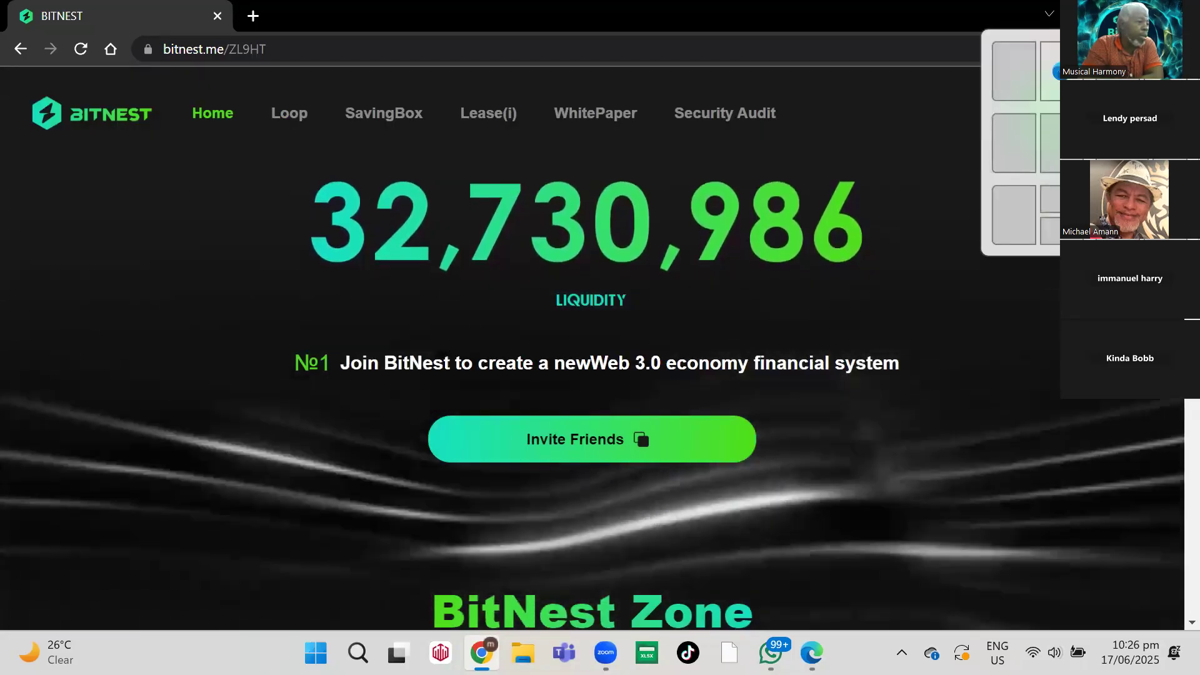
left_click(1014, 71)
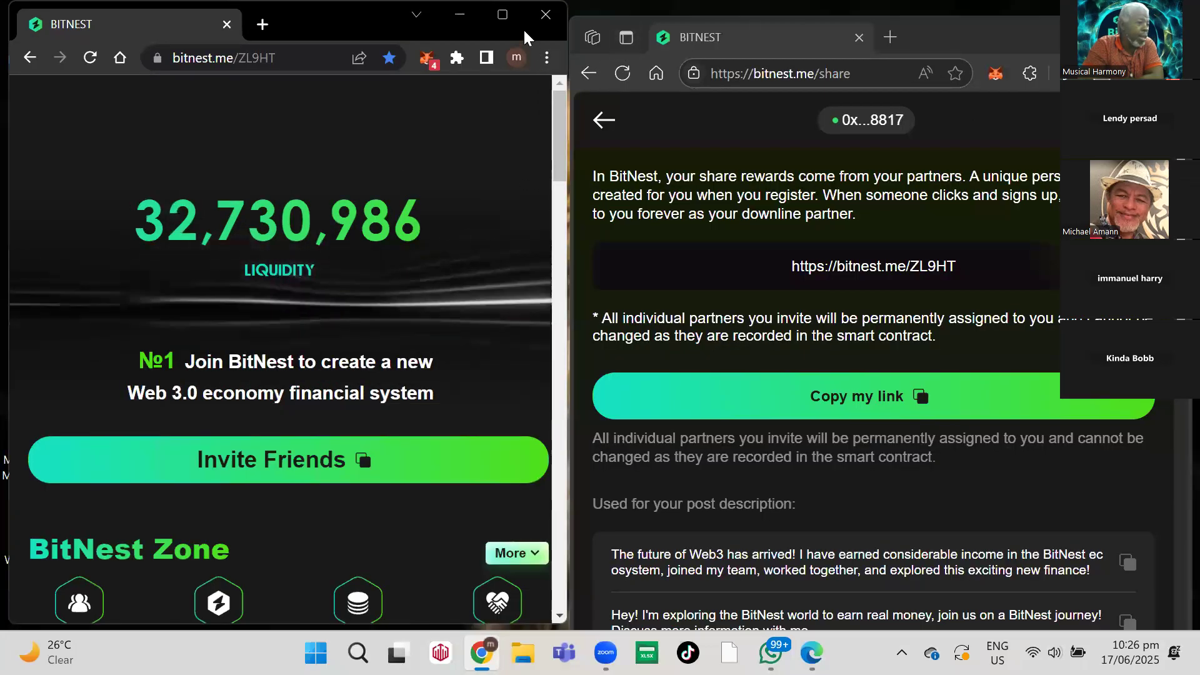
Step: Maximize Chrome so BitNest's referral home page covers the Edge share page
left_click(504, 17)
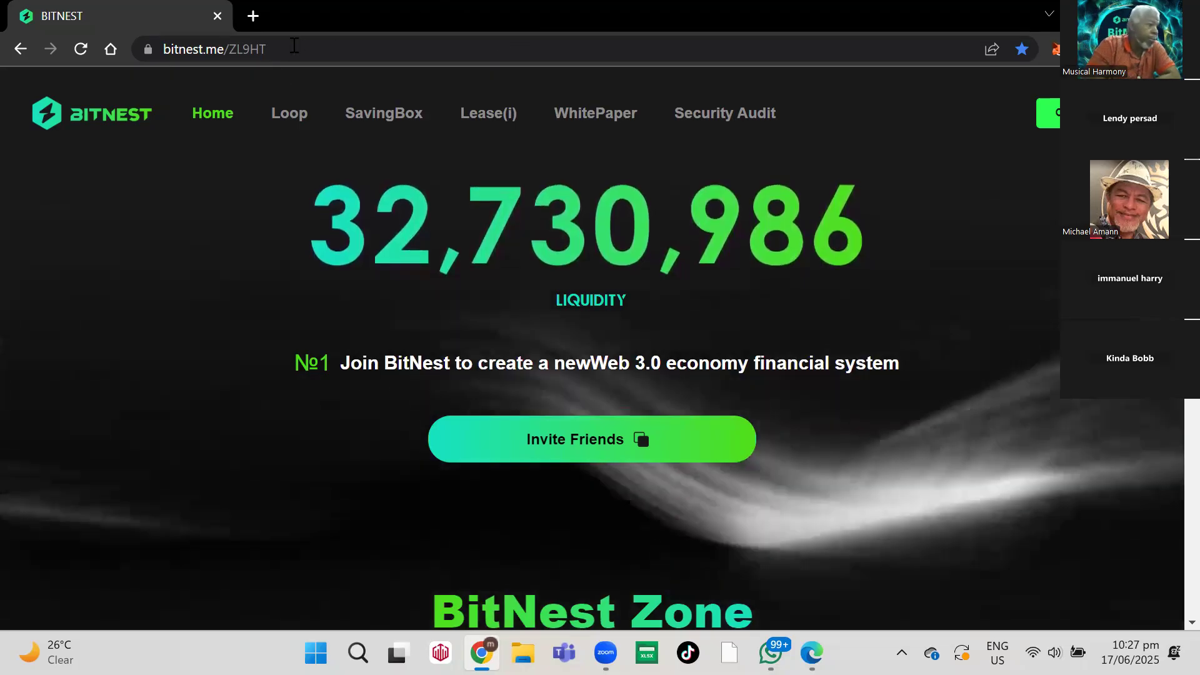
Step: Open a new tab and load the pasted bitnest.me/ZL9HT referral link
left_click(253, 16)
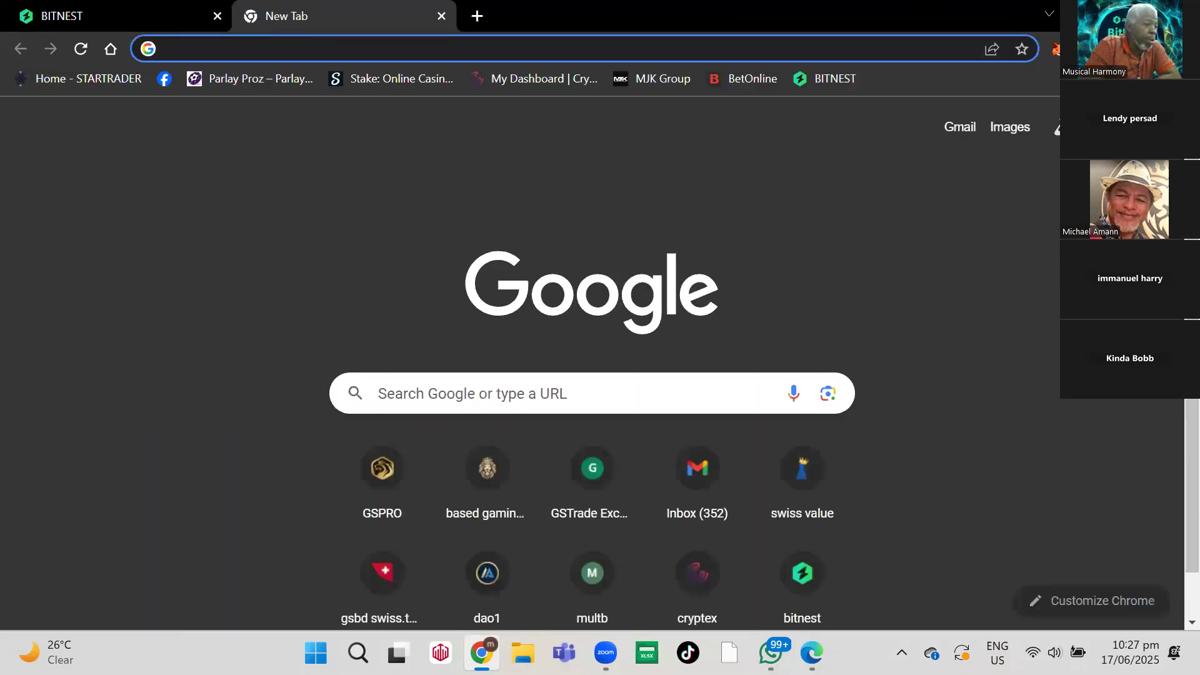
mouse_move(1125, 14)
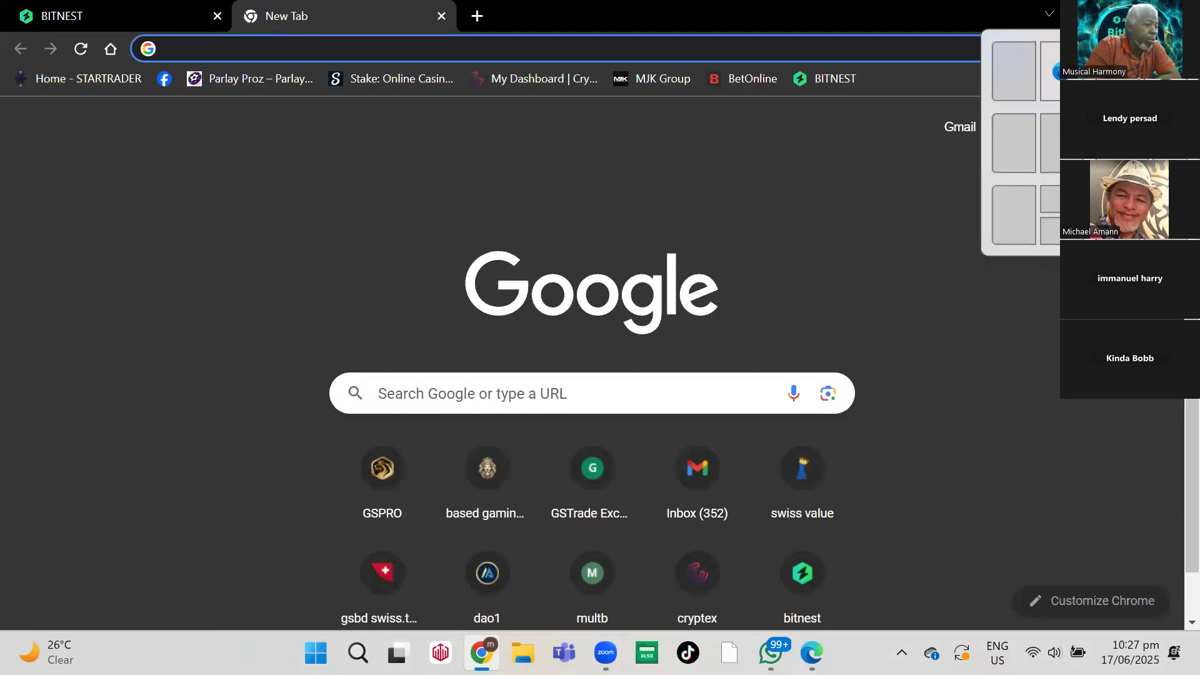
right_click(237, 50)
left_click(289, 181)
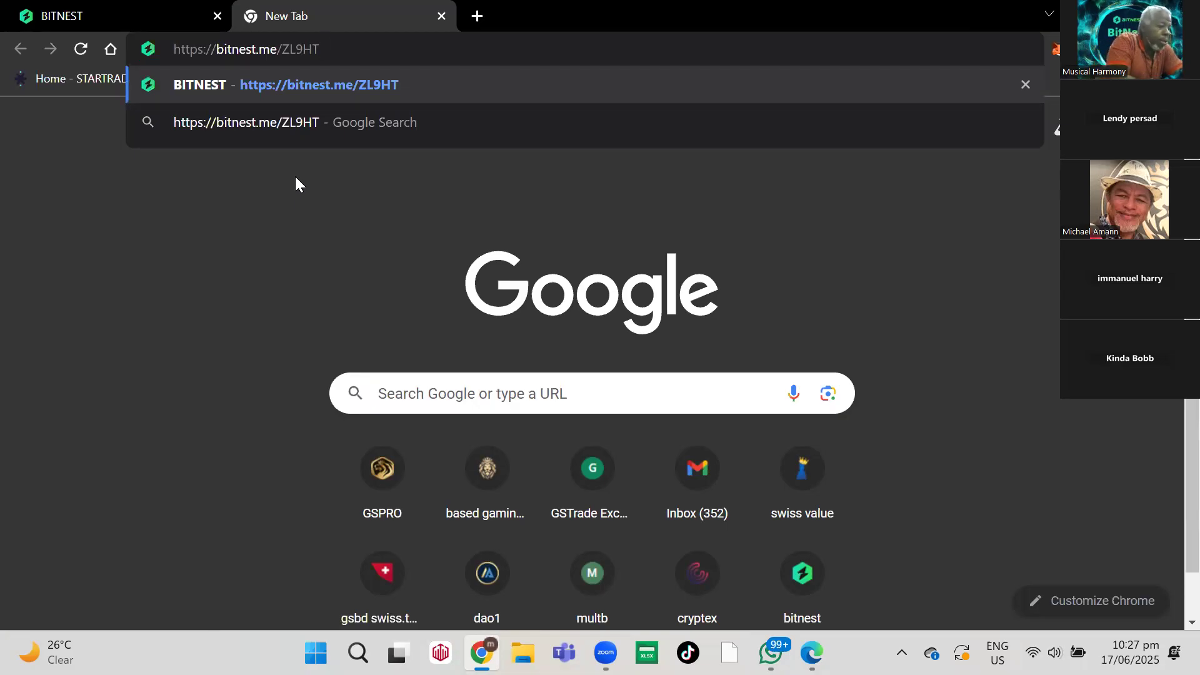
key("Return")
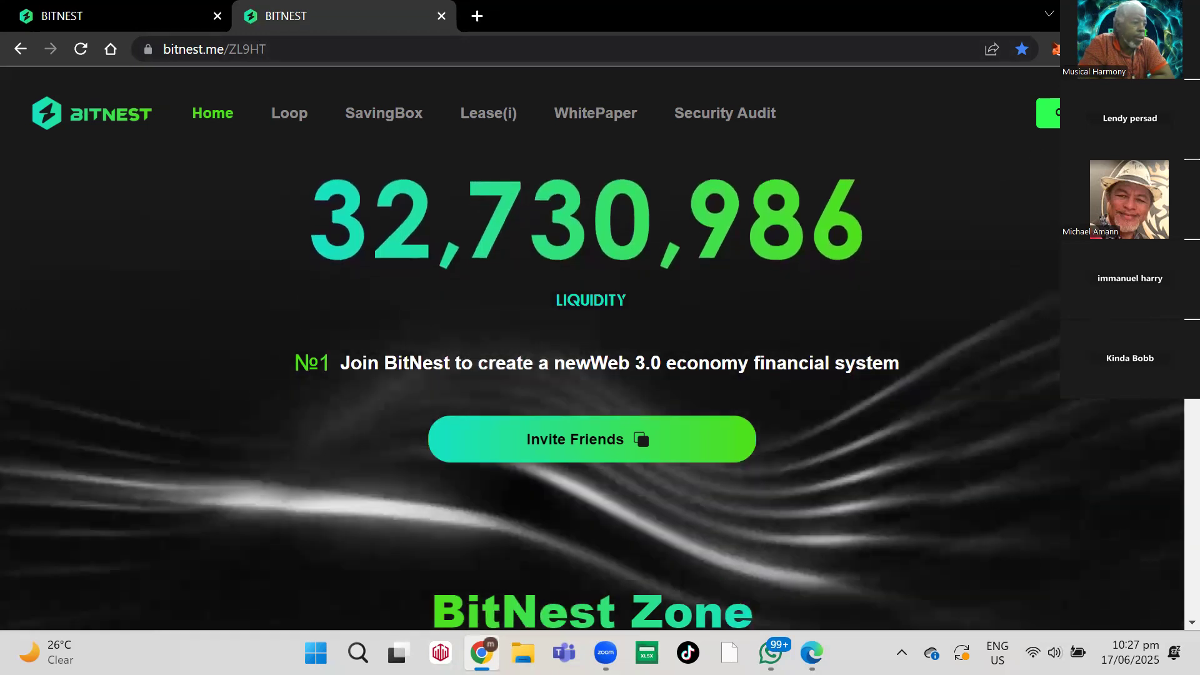
Step: Select the infinity6 account in MetaMask and try connecting it to BitNest in Chrome
left_click(1056, 50)
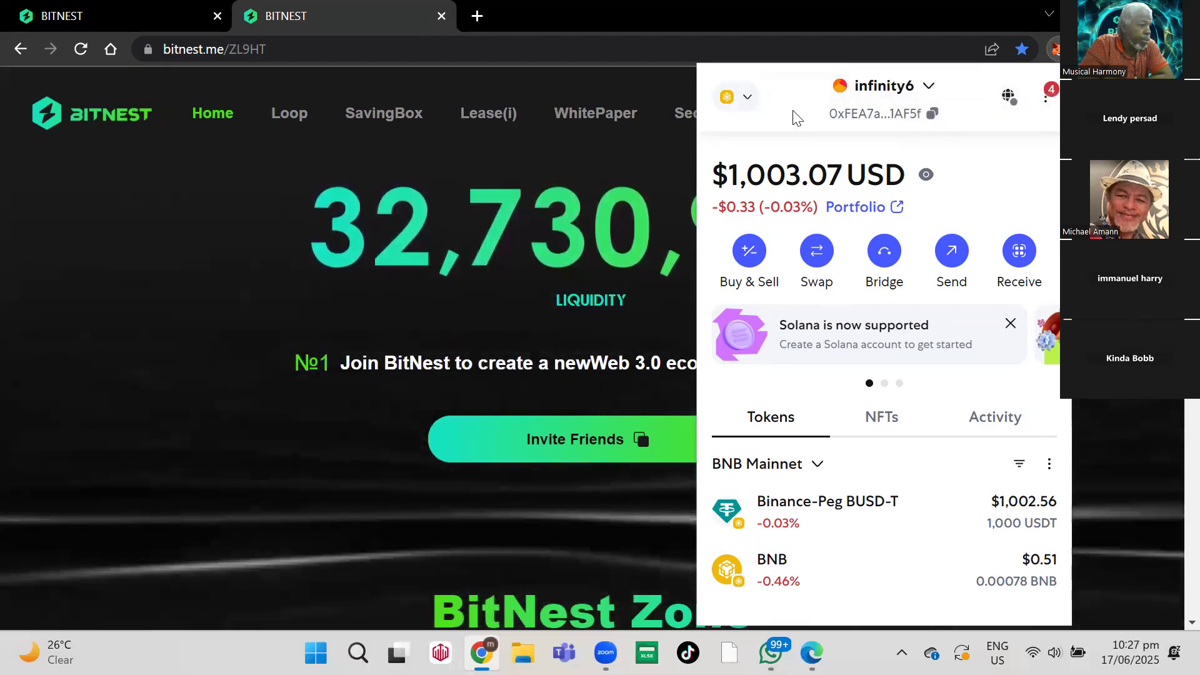
left_click(918, 91)
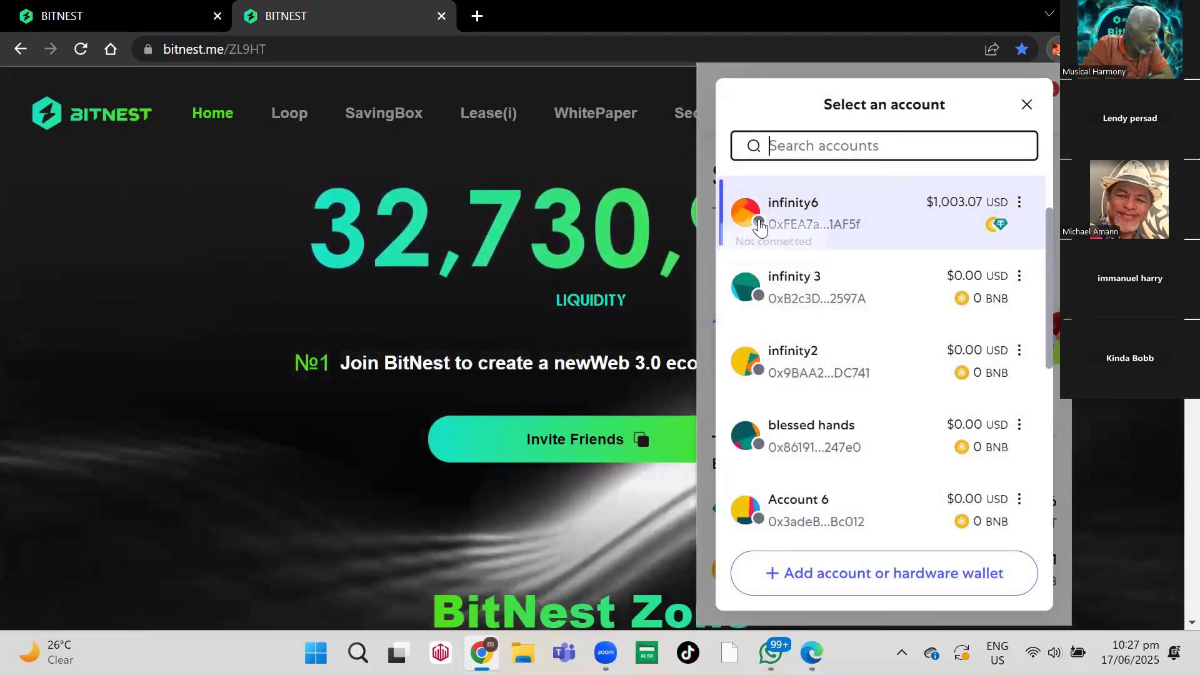
left_click(756, 224)
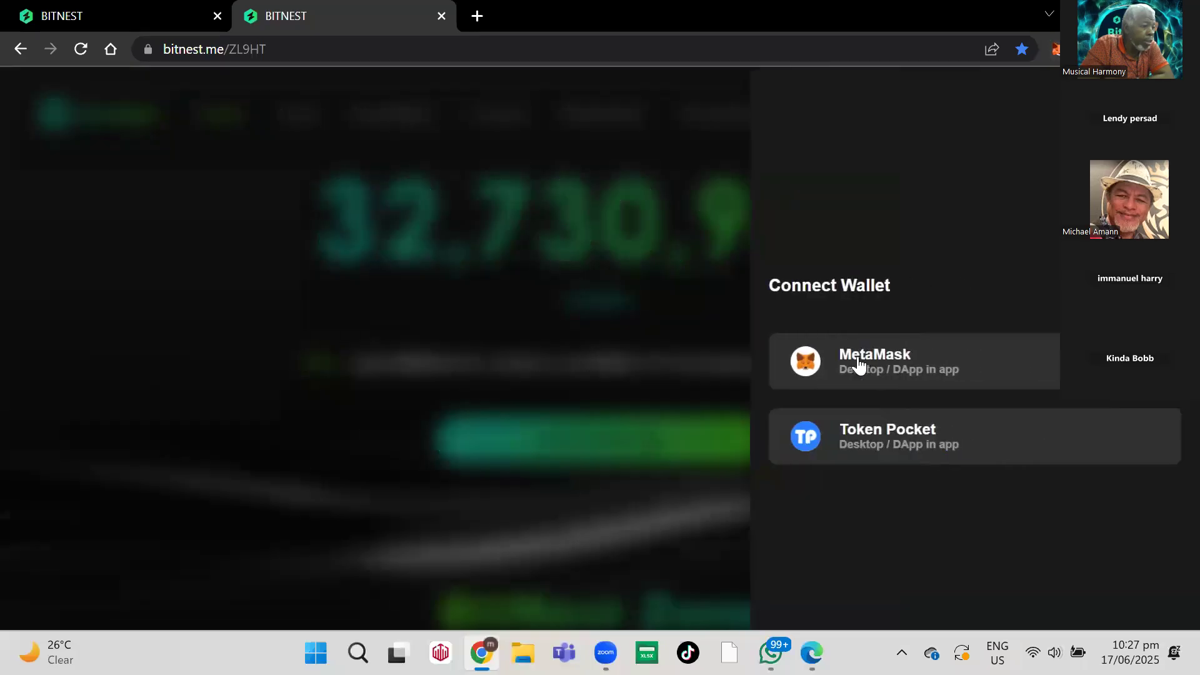
left_click(847, 367)
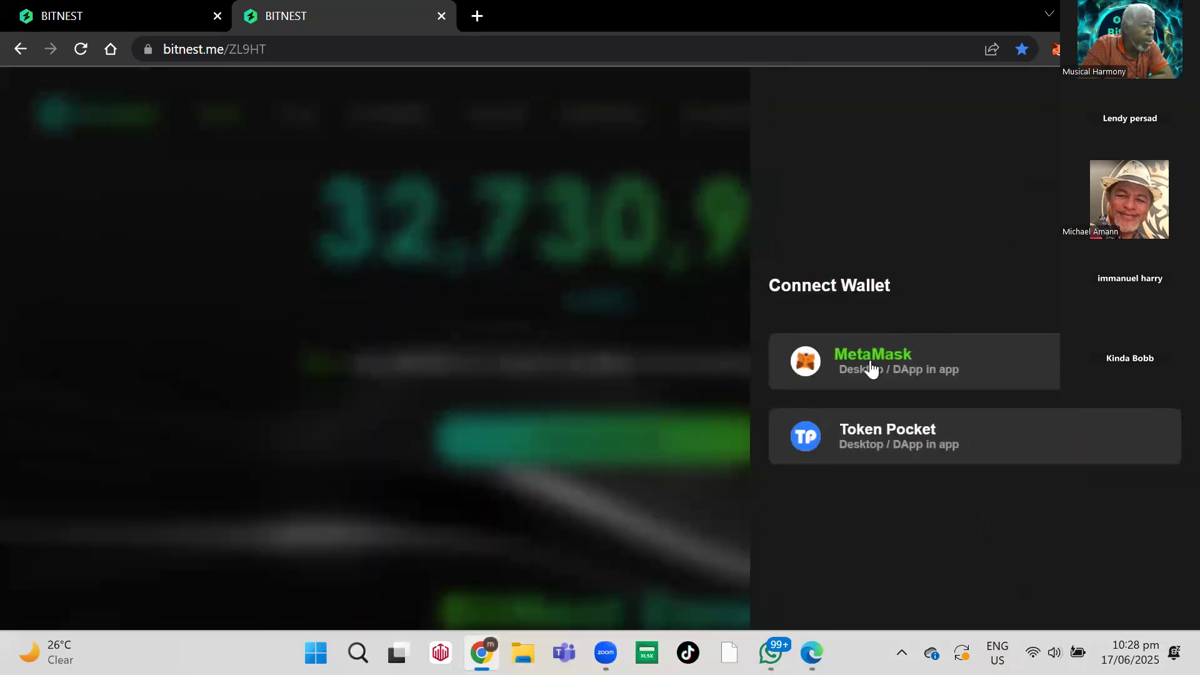
left_click(869, 368)
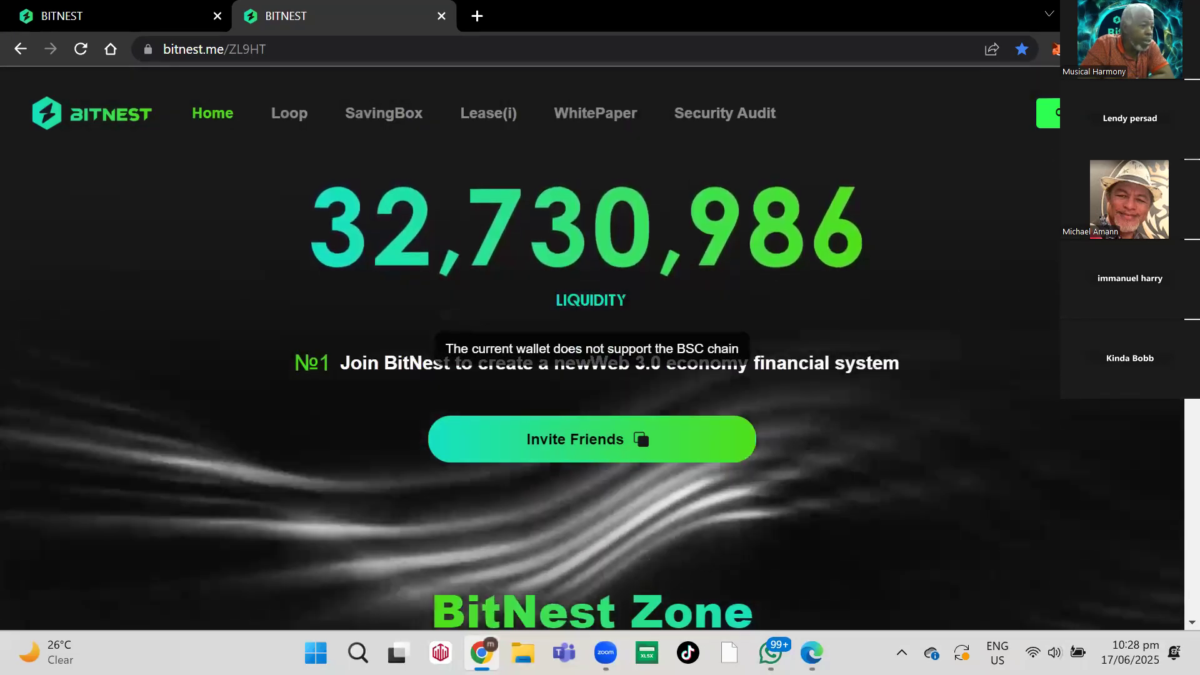
Step: Snap Chrome to the left half of the screen beside the Edge share page
mouse_move(1141, 13)
left_click(1013, 71)
left_click(875, 250)
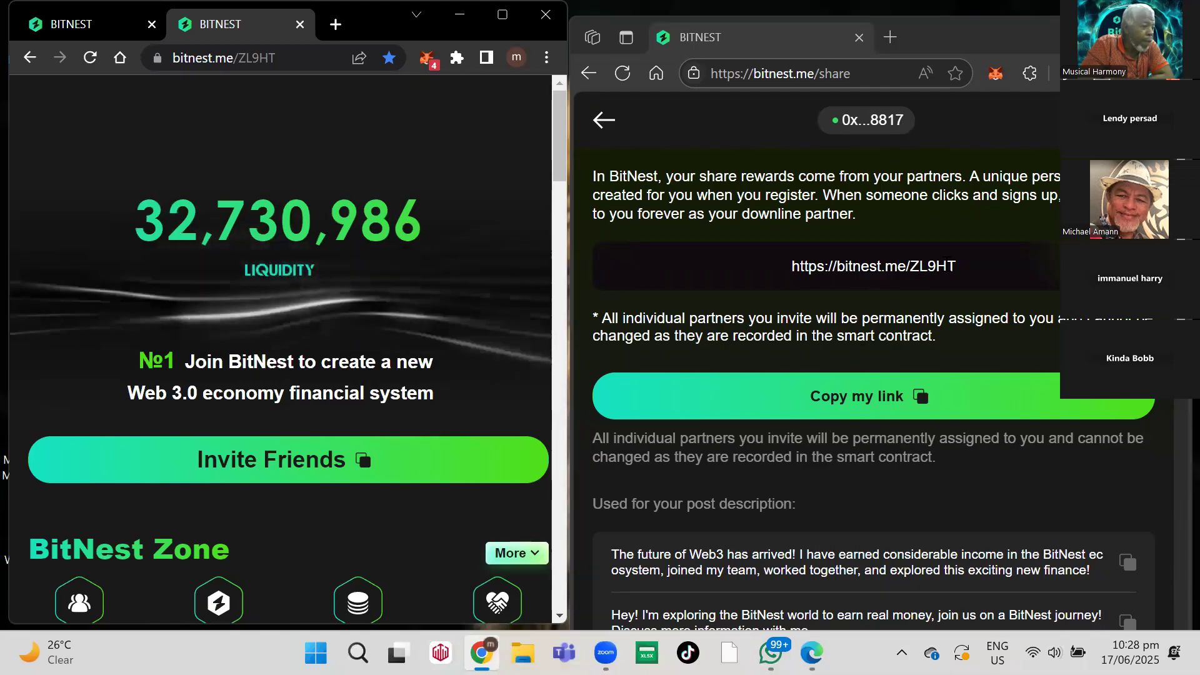
Step: Copy the BitNest referral link and load it in a new Edge tab
left_click(874, 405)
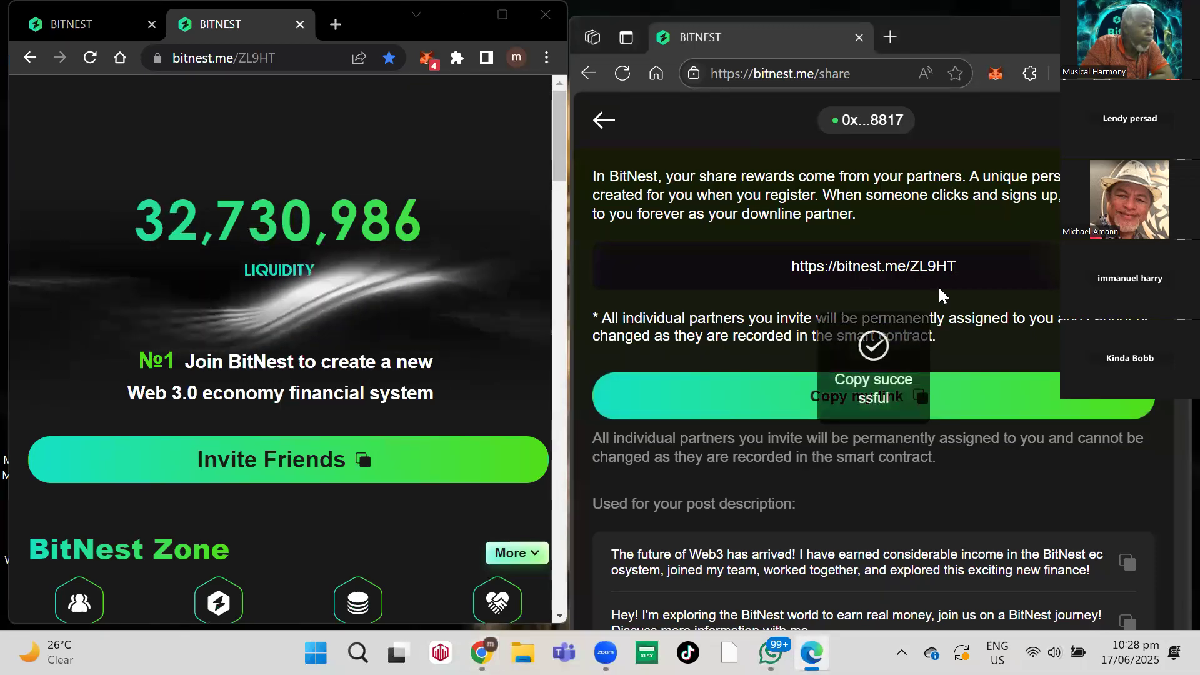
left_click(890, 38)
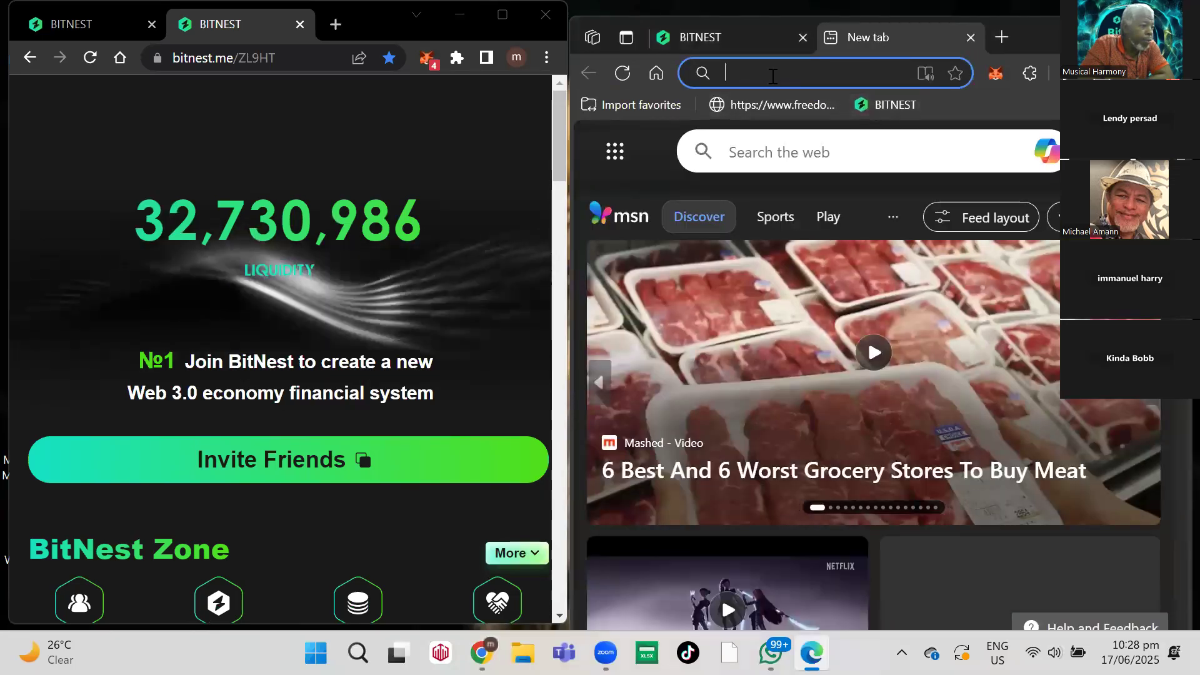
right_click(773, 74)
left_click(817, 282)
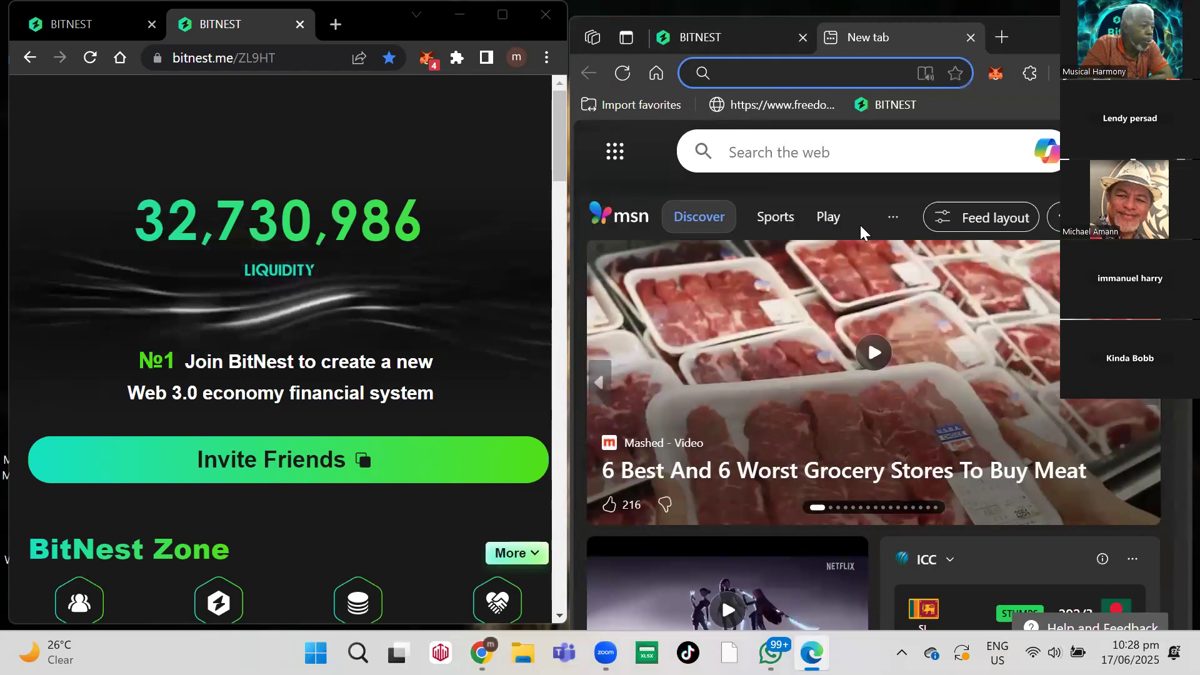
key("Return")
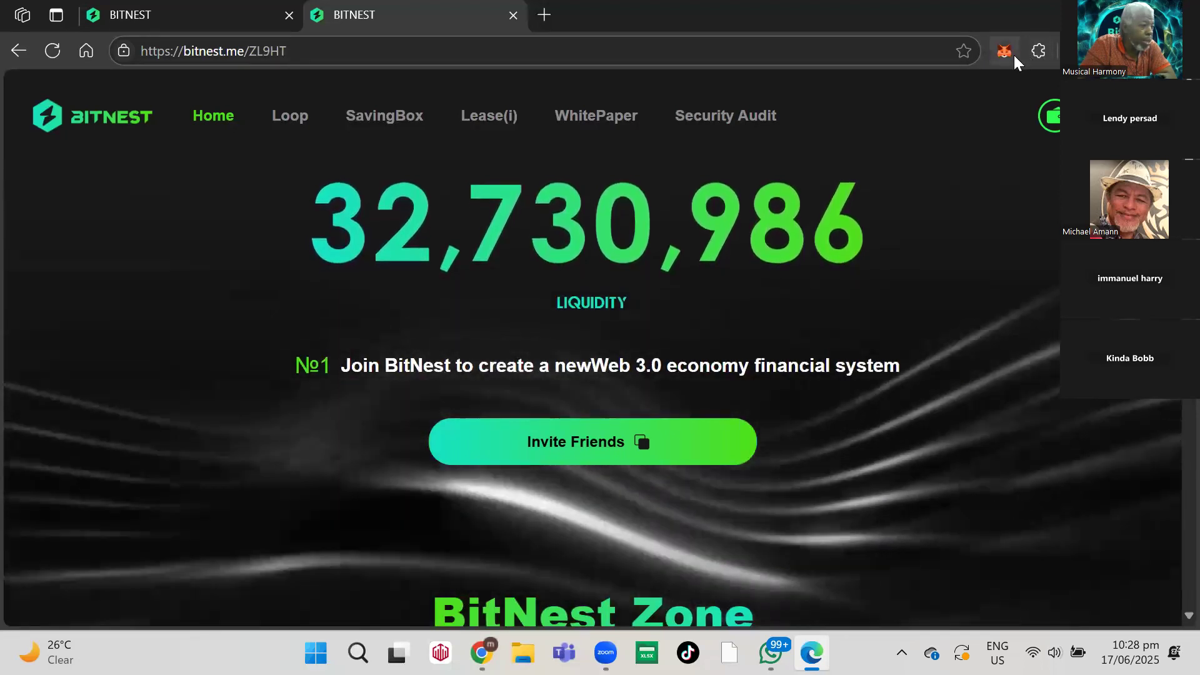
Step: Review the MetaMask connection status and the wallet address BitNest is currently using
left_click(1005, 53)
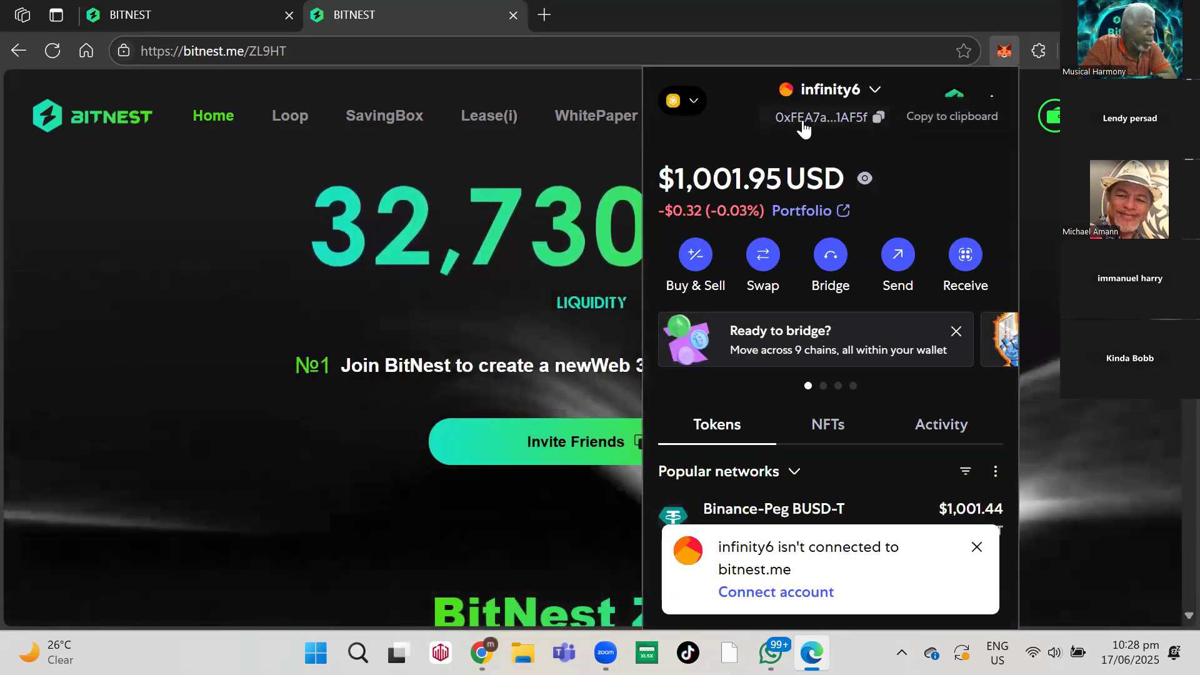
key("Escape")
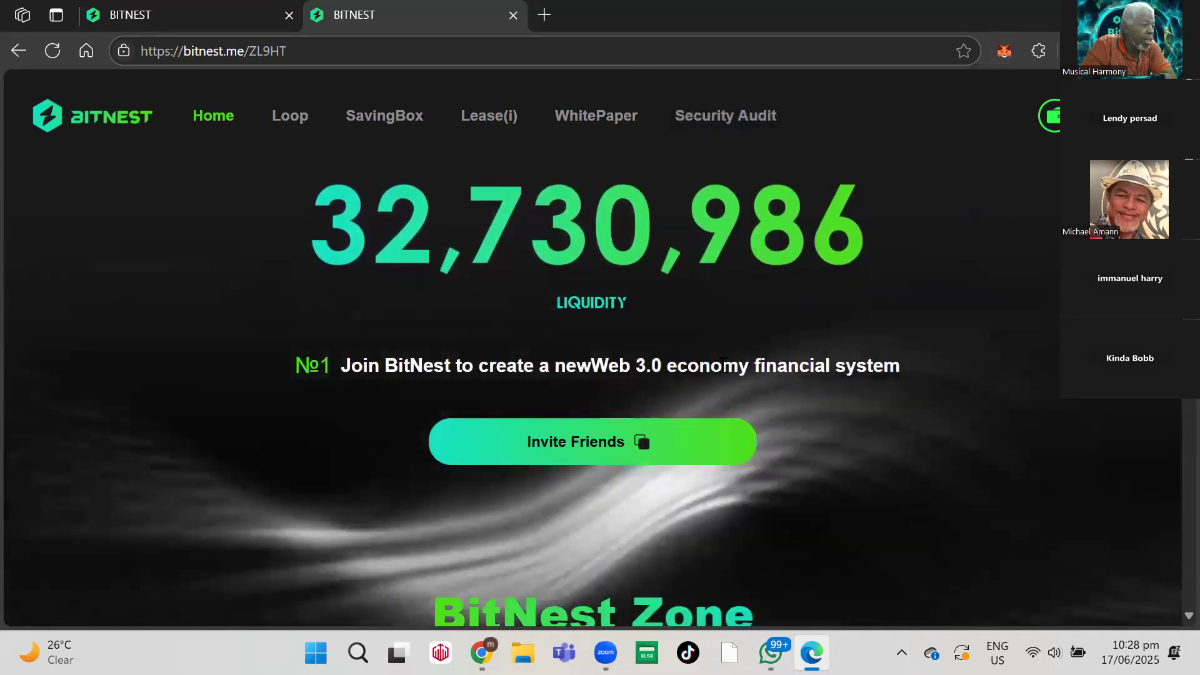
scroll(727, 366, "down", 3)
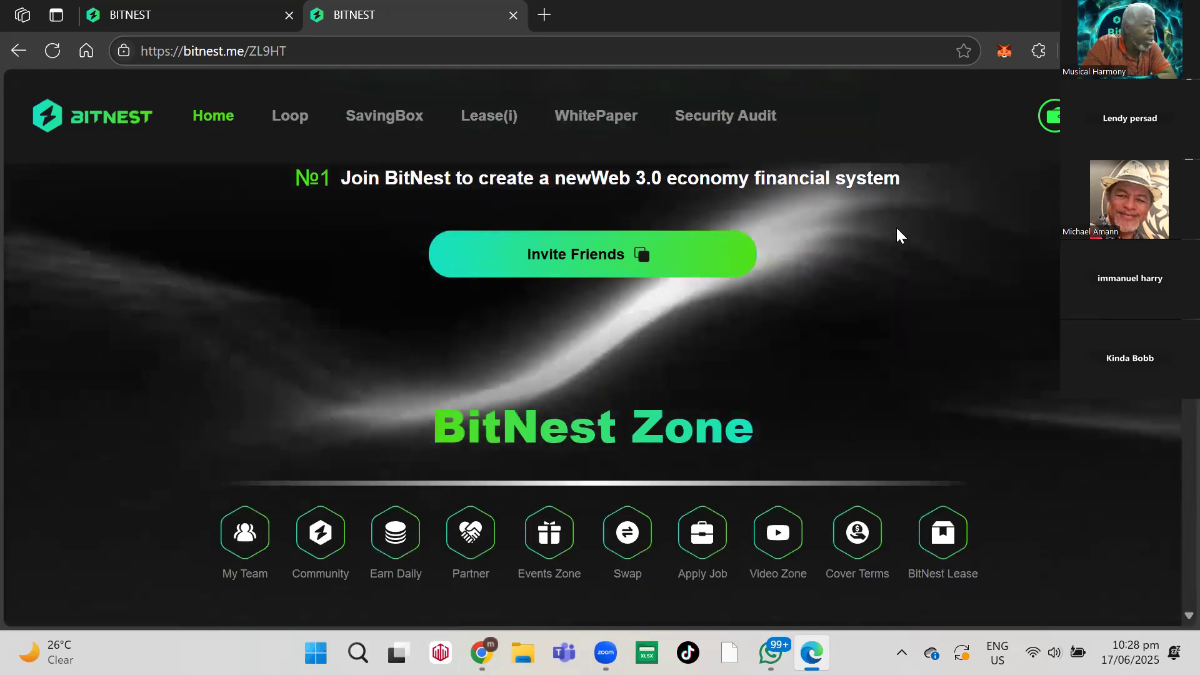
left_click(1051, 115)
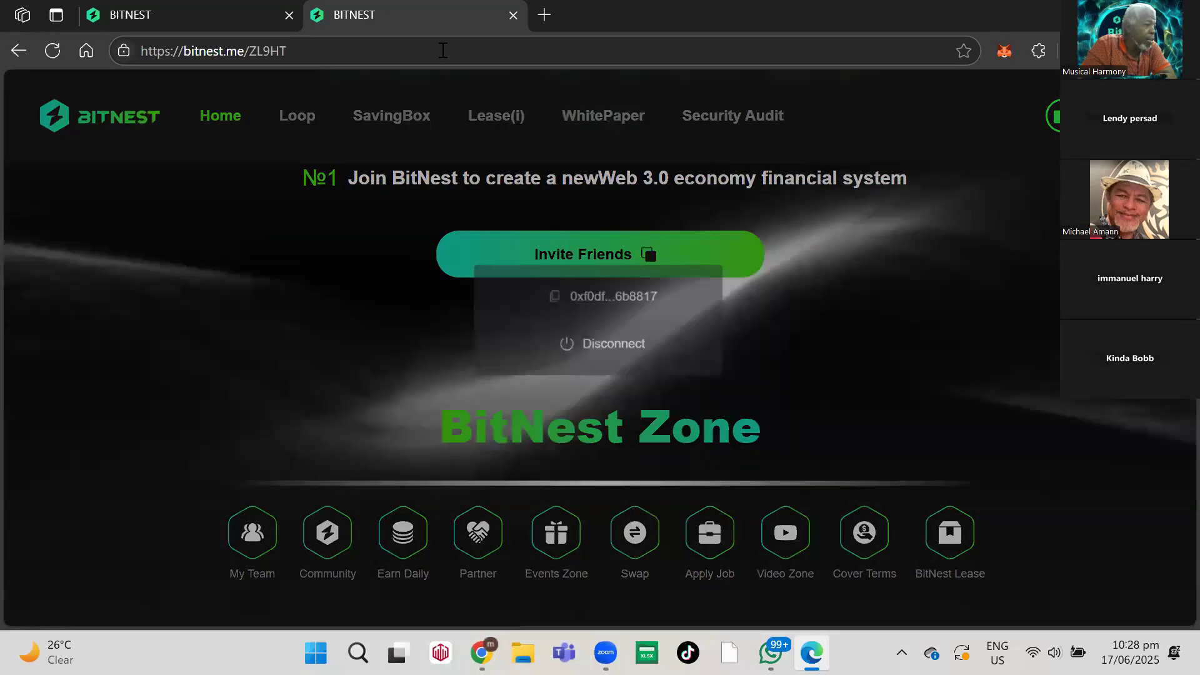
key("Escape")
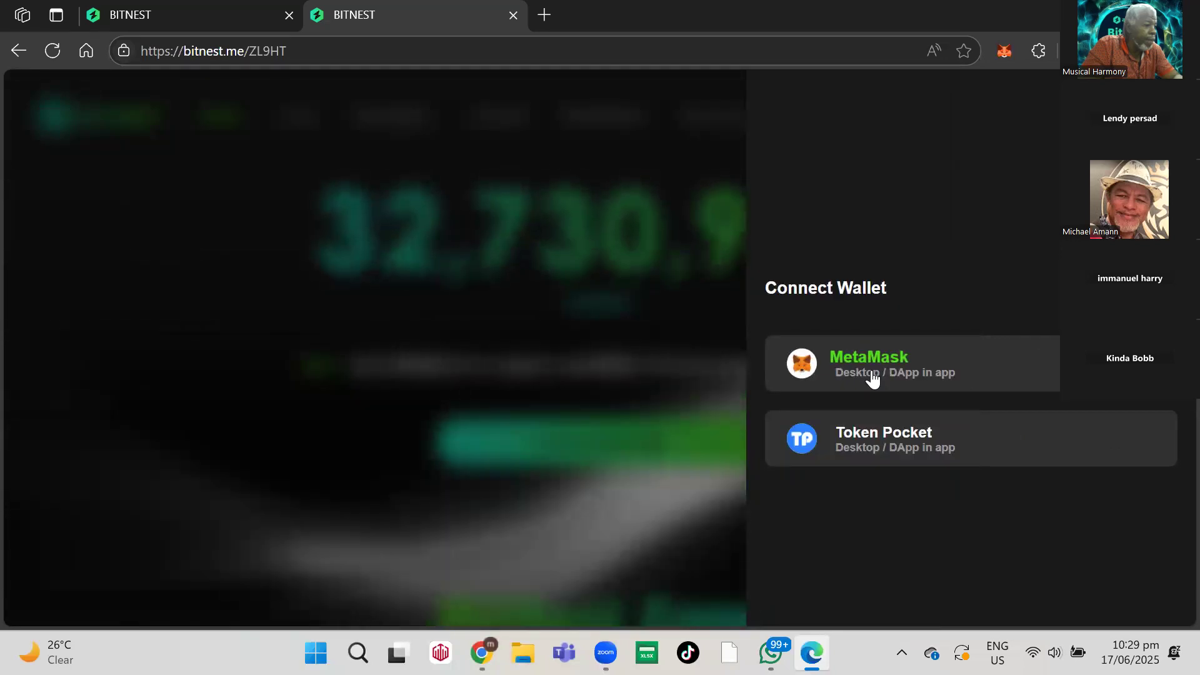
Step: Start a MetaMask connection and cancel the signature request from infinity7
left_click(868, 368)
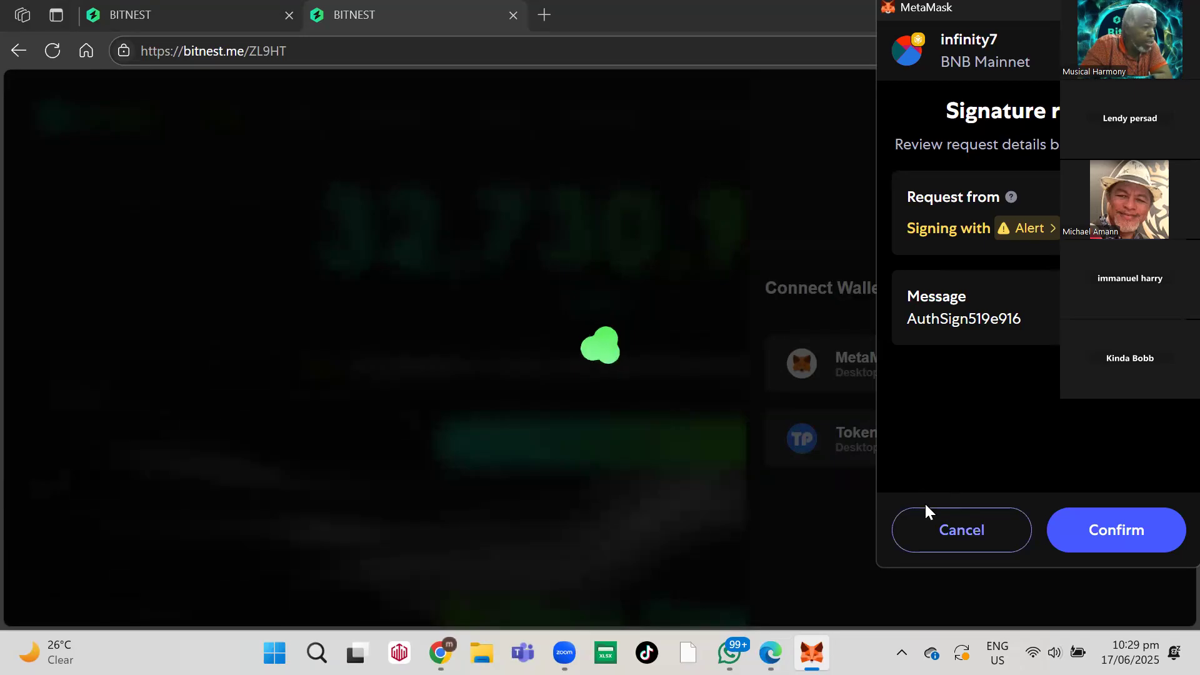
left_click(920, 522)
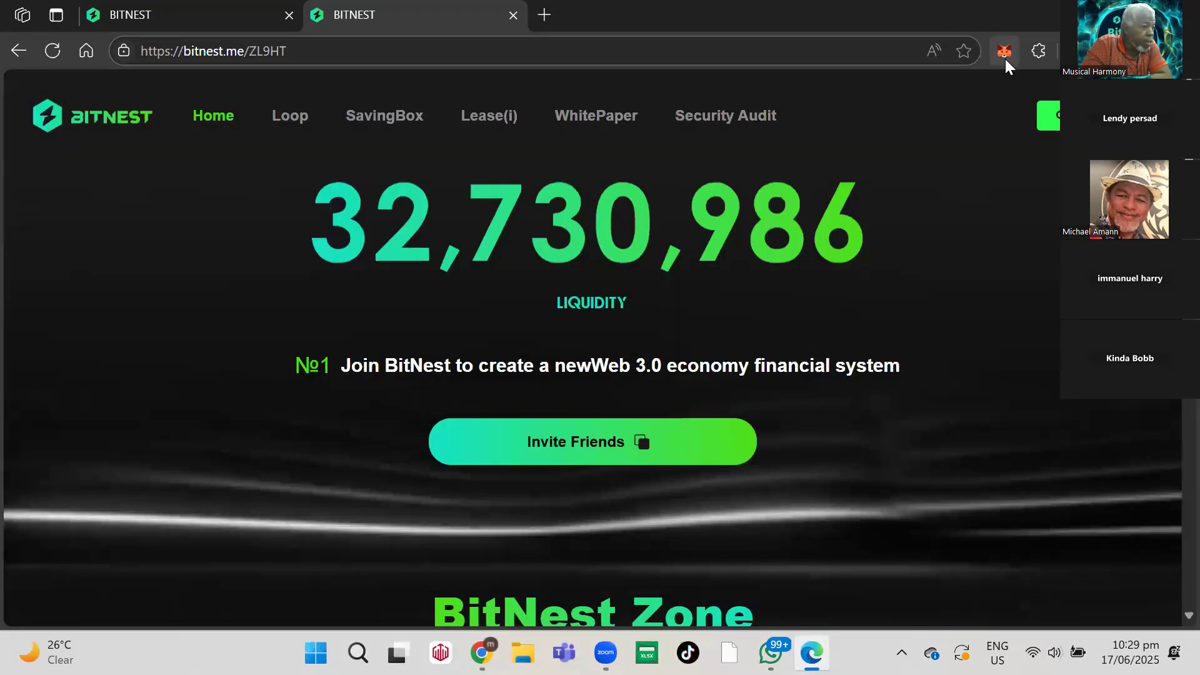
Step: Change bitnest.me's connected MetaMask account from infinity7 to infinity6 and save the update
left_click(1004, 53)
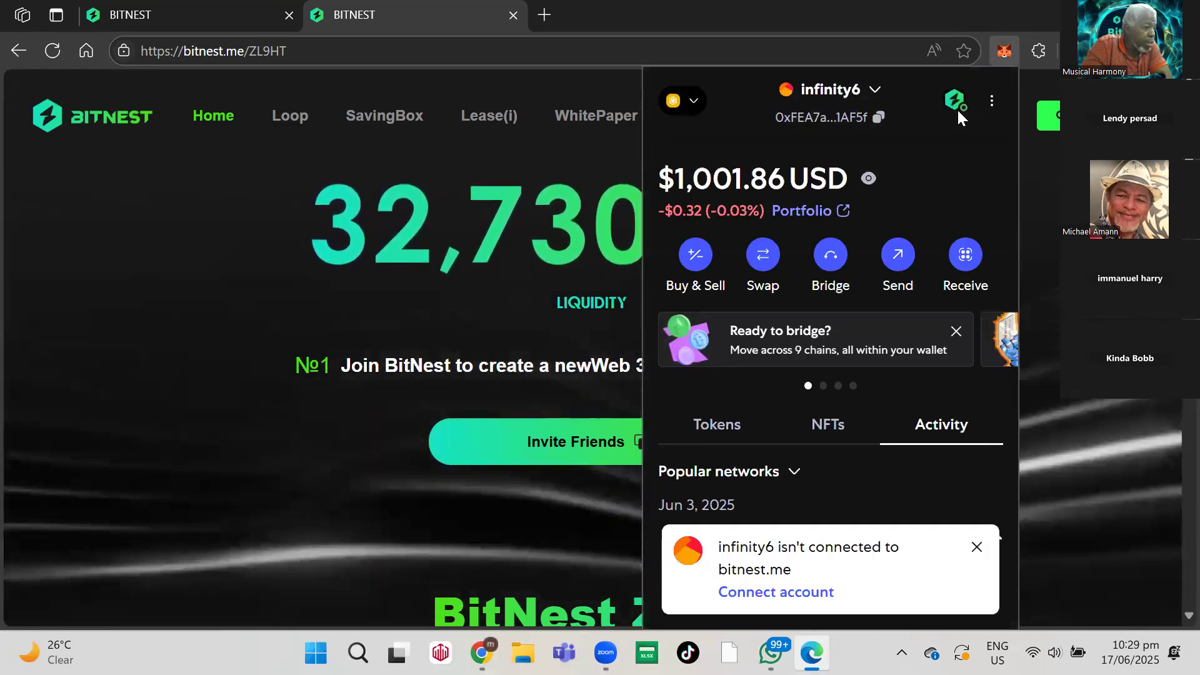
left_click(954, 100)
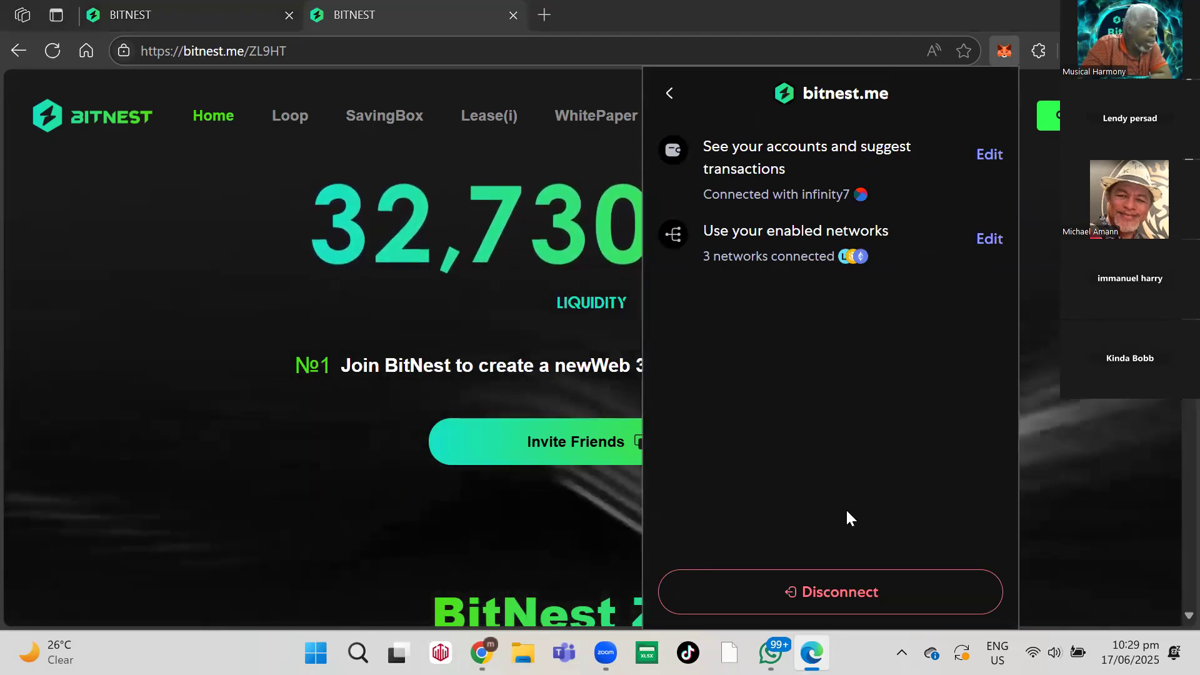
left_click(988, 154)
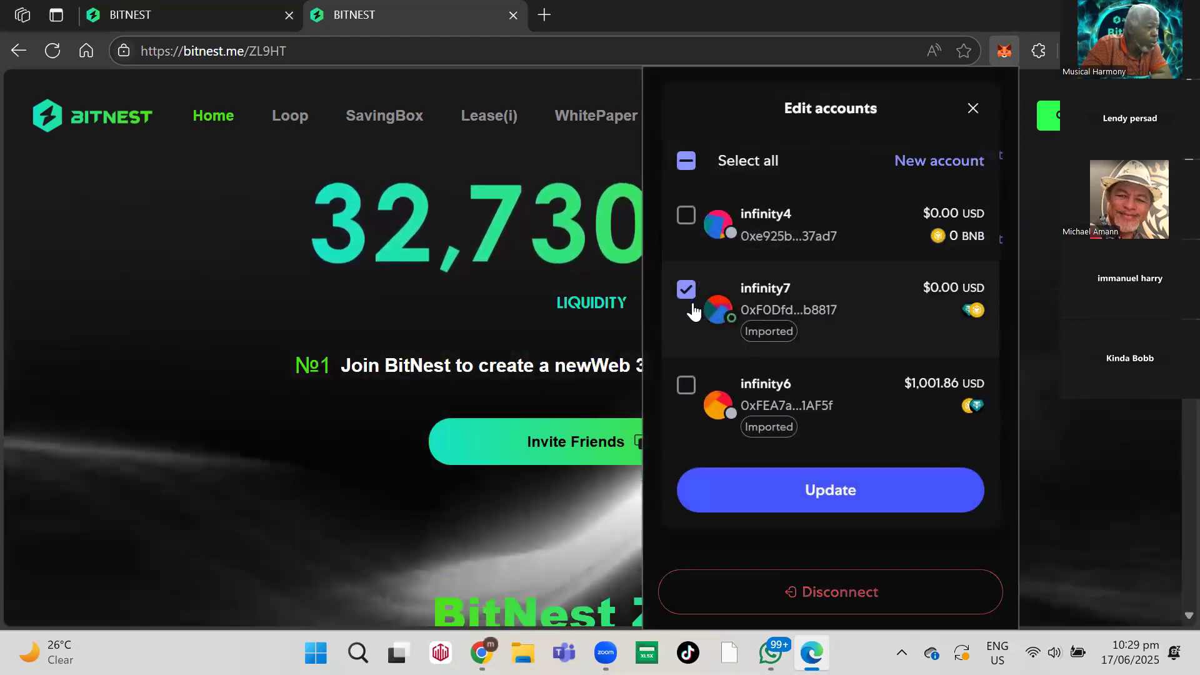
left_click(693, 302)
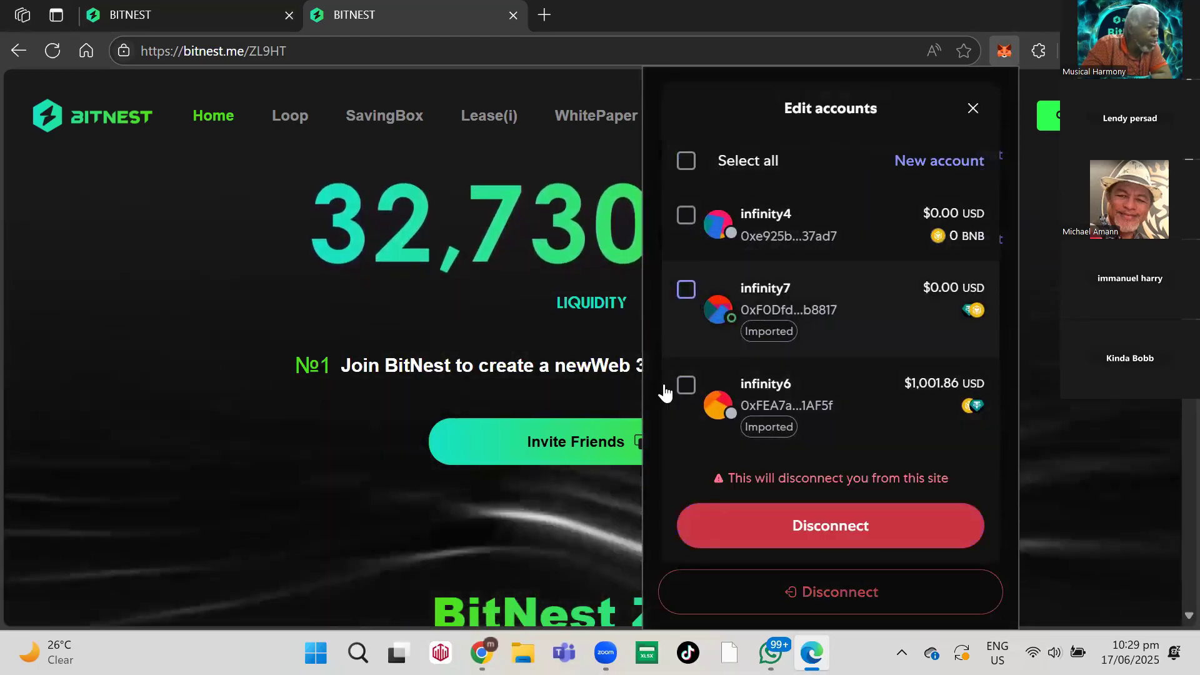
left_click(687, 391)
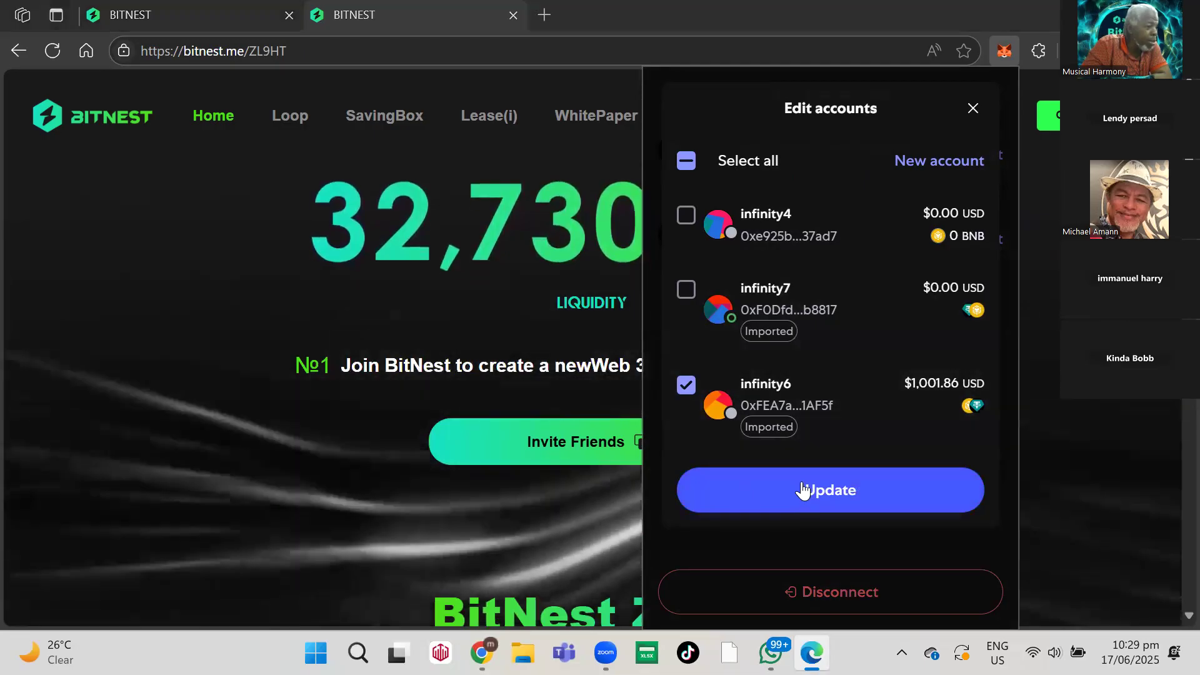
left_click(800, 493)
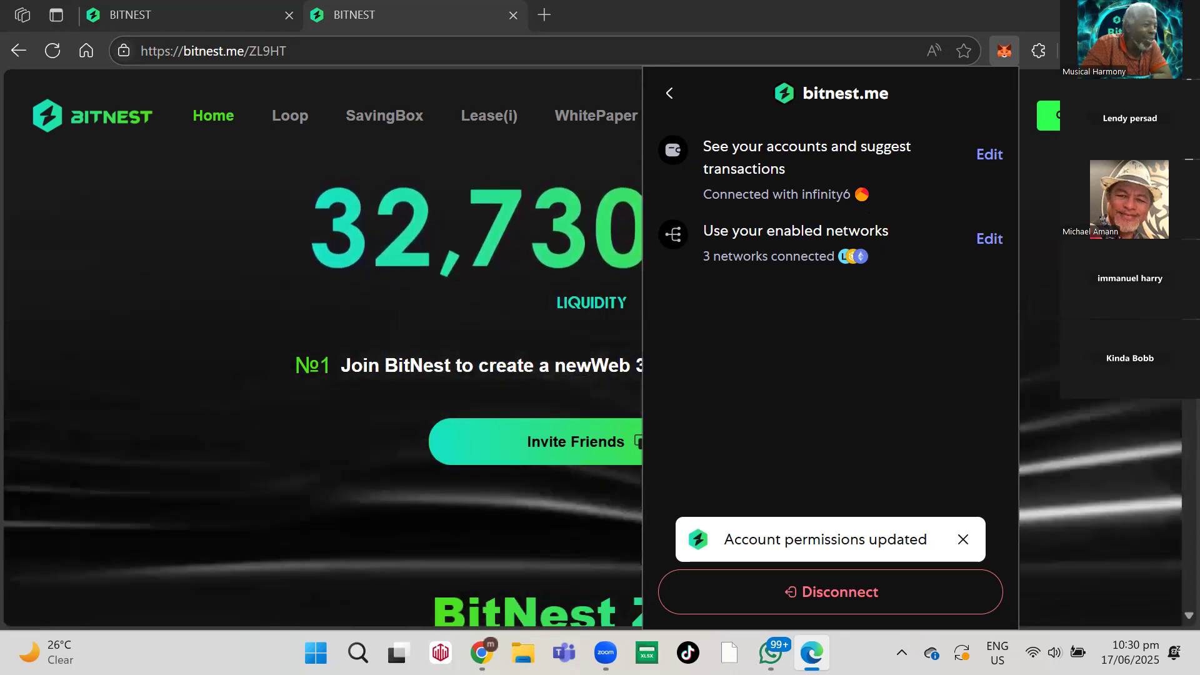
Step: Connect BitNest with MetaMask and confirm the infinity6 sign-in signature request
left_click(1046, 115)
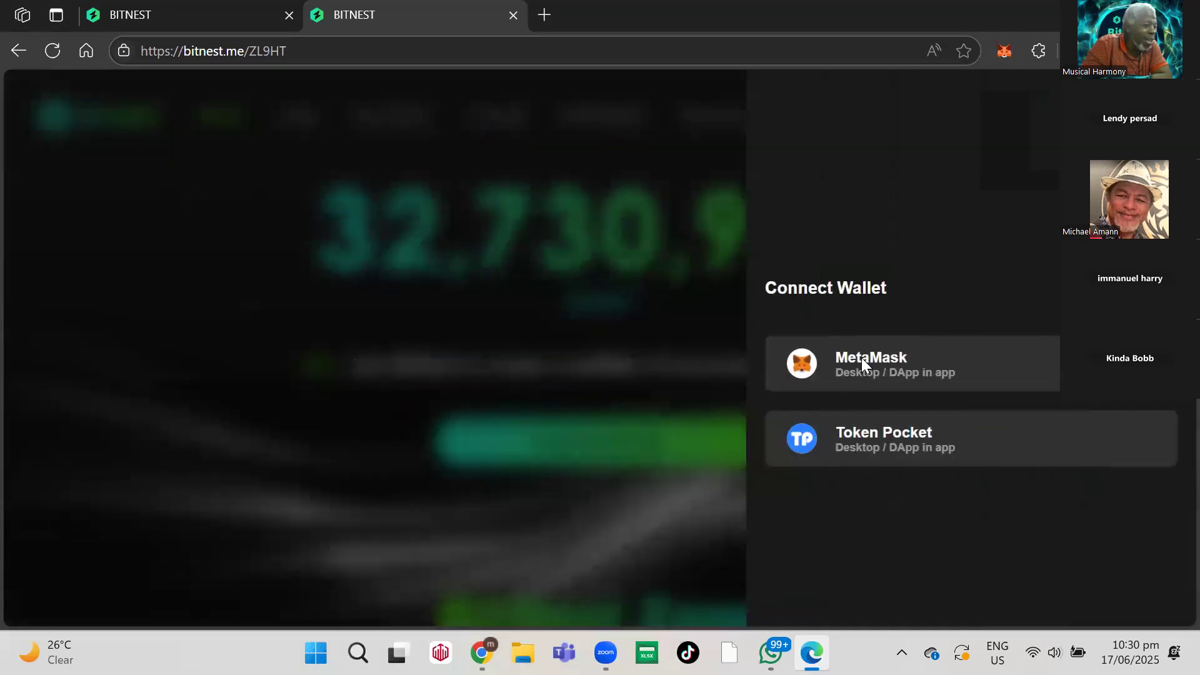
left_click(861, 358)
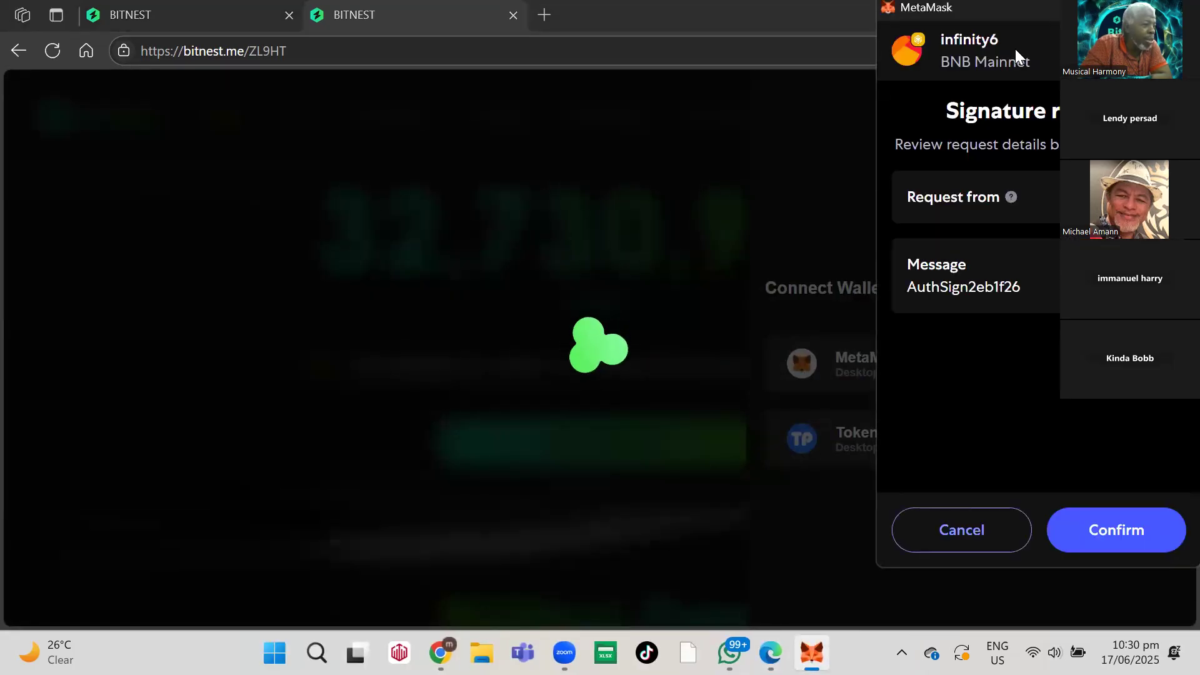
left_click_drag(1015, 49, 960, 39)
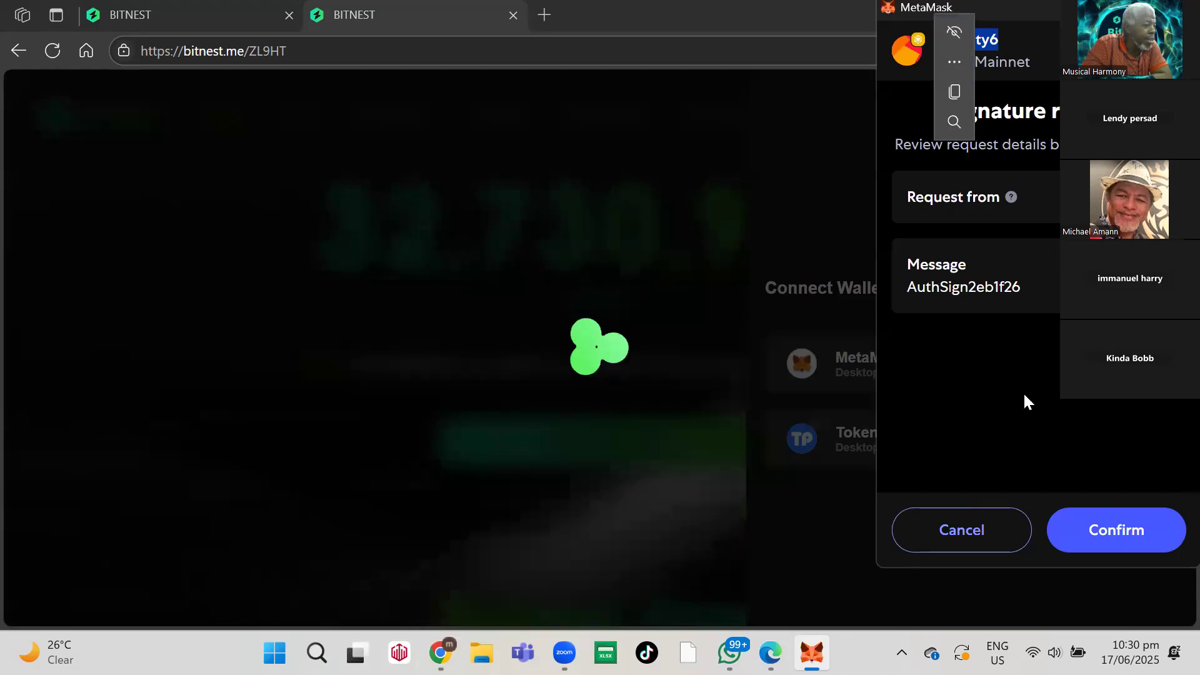
left_click(1117, 531)
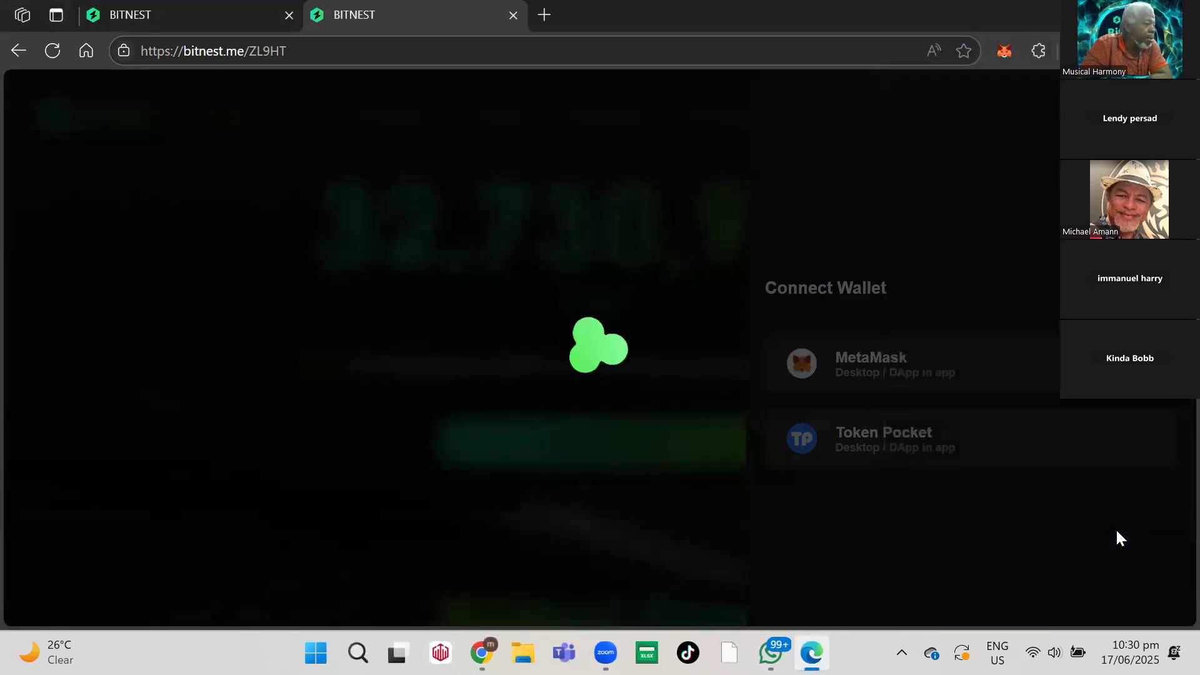